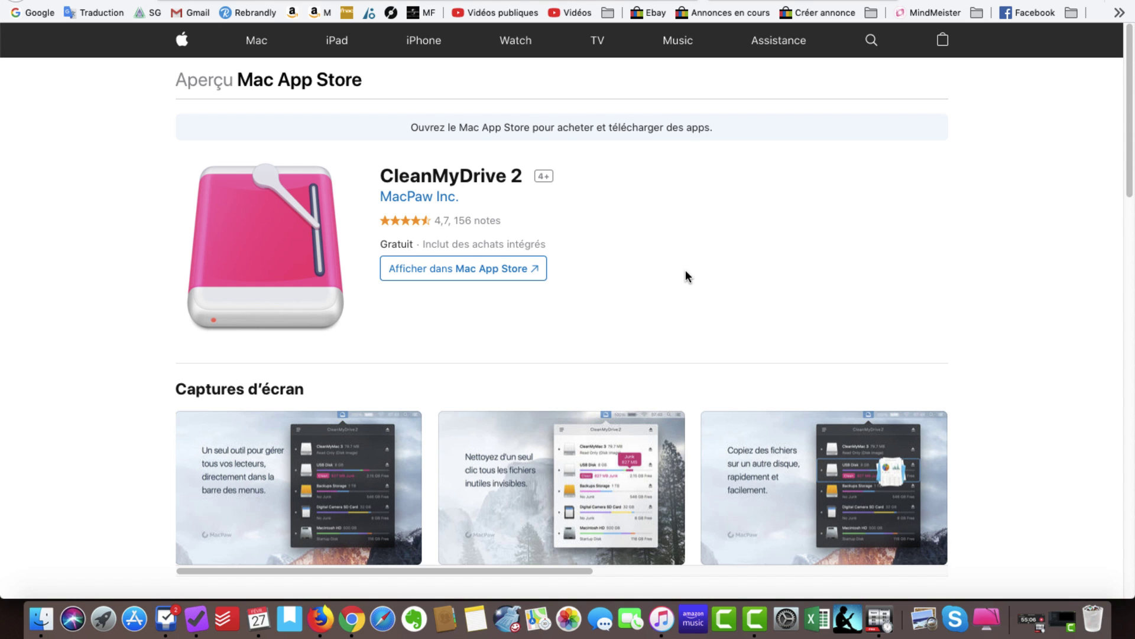
Step: Switch to the App Store and search for cleanmydrive 2
left_click(135, 618)
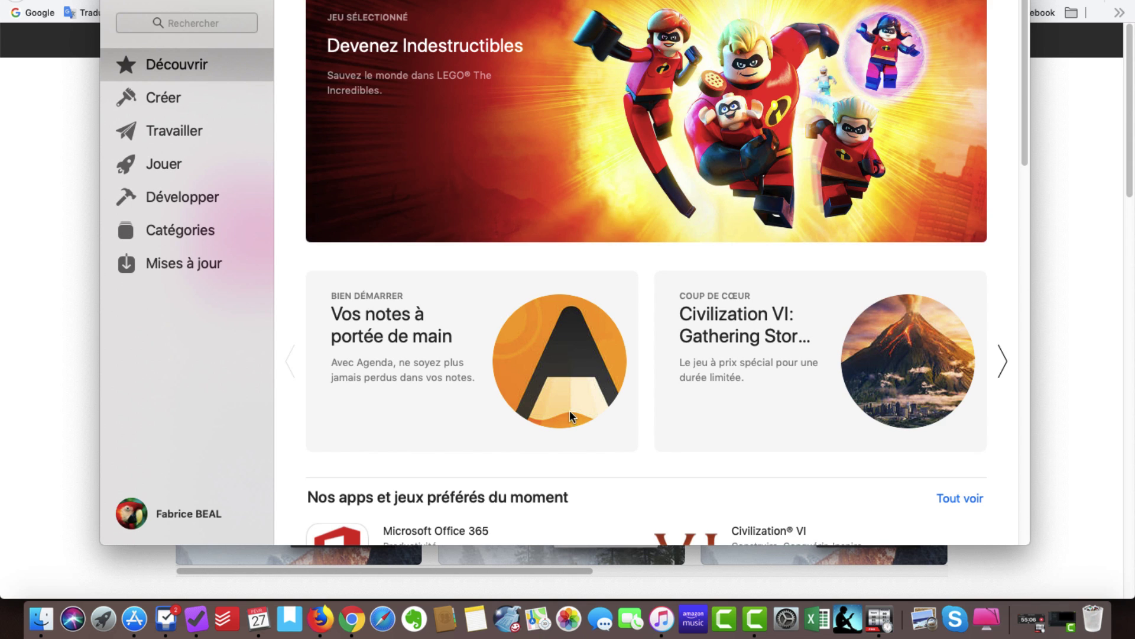
left_click(216, 25)
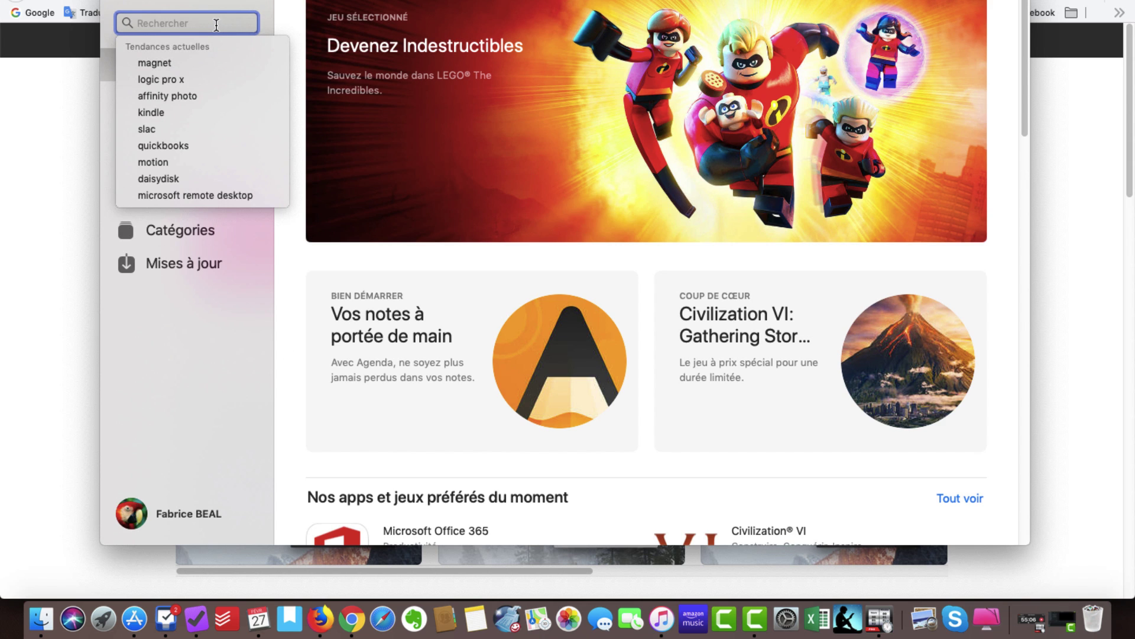
type("cle")
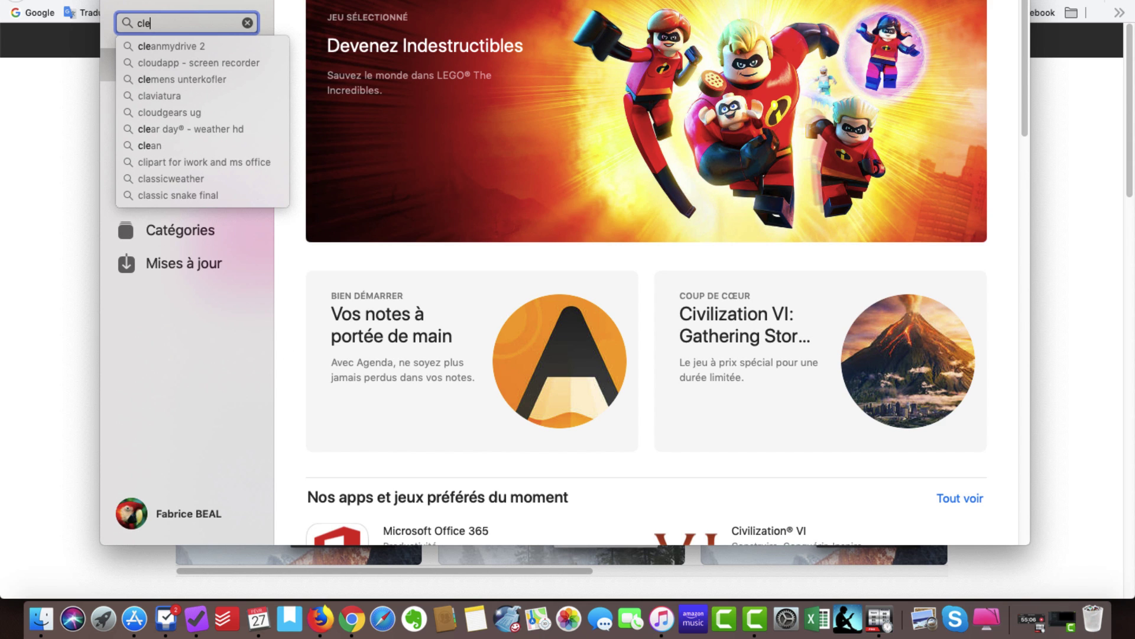
type("an")
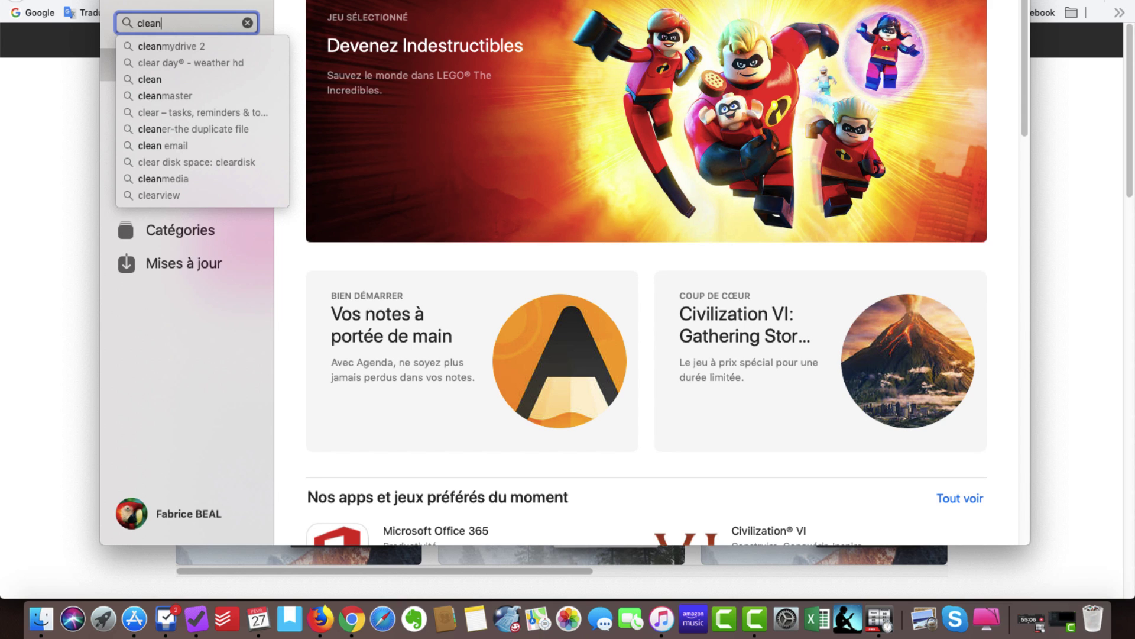
left_click(166, 45)
Step: Download CleanMyDrive 2 from the search results and launch it
left_click(604, 104)
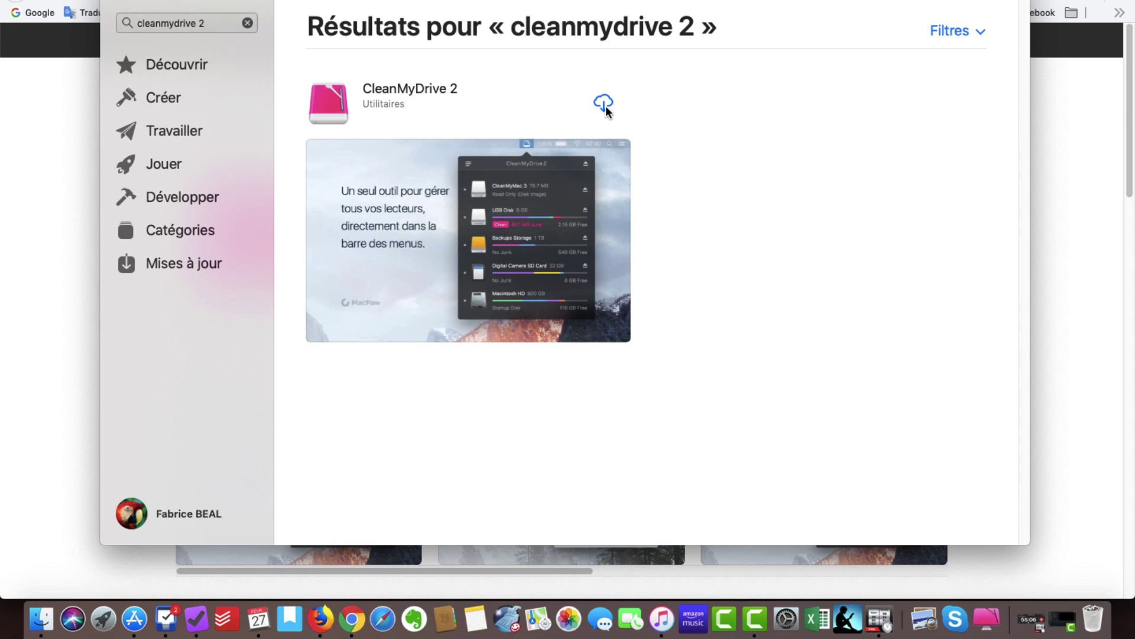
left_click(604, 104)
left_click(605, 102)
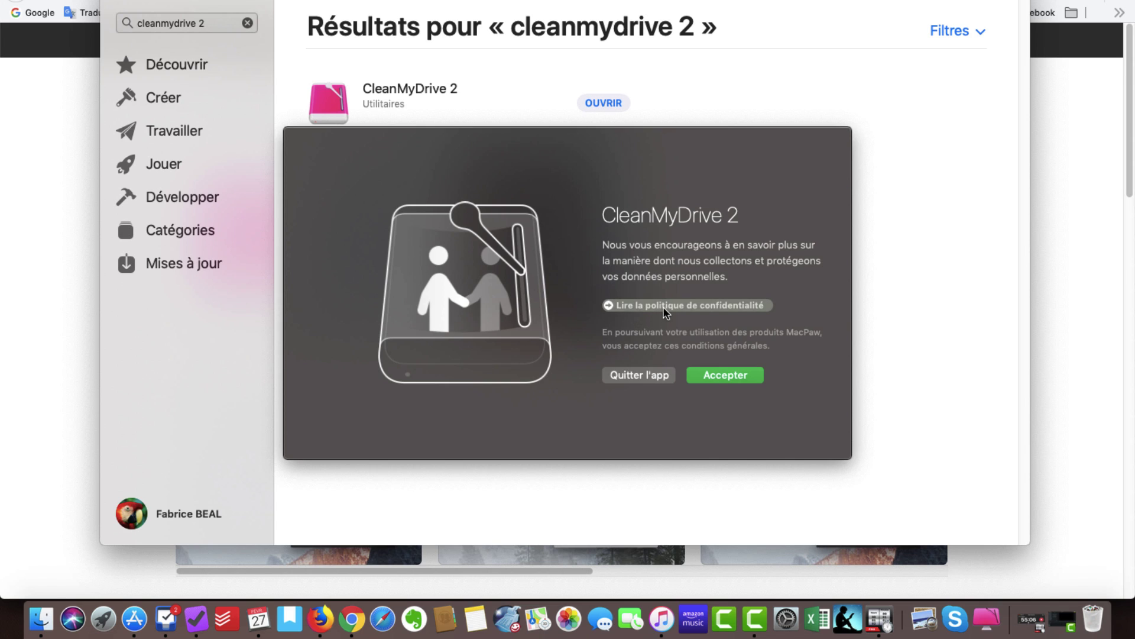
Step: Accept CleanMyDrive 2's terms, complete its welcome pages without launch at login or the newsletter subscription, and close the App Store window
left_click(734, 375)
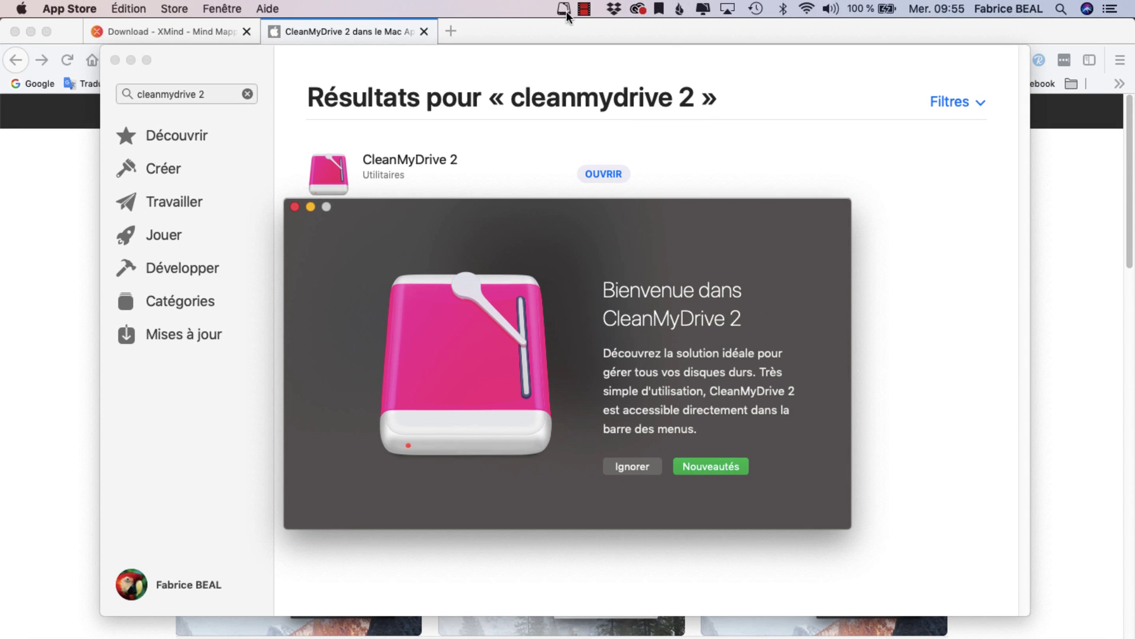
left_click(712, 466)
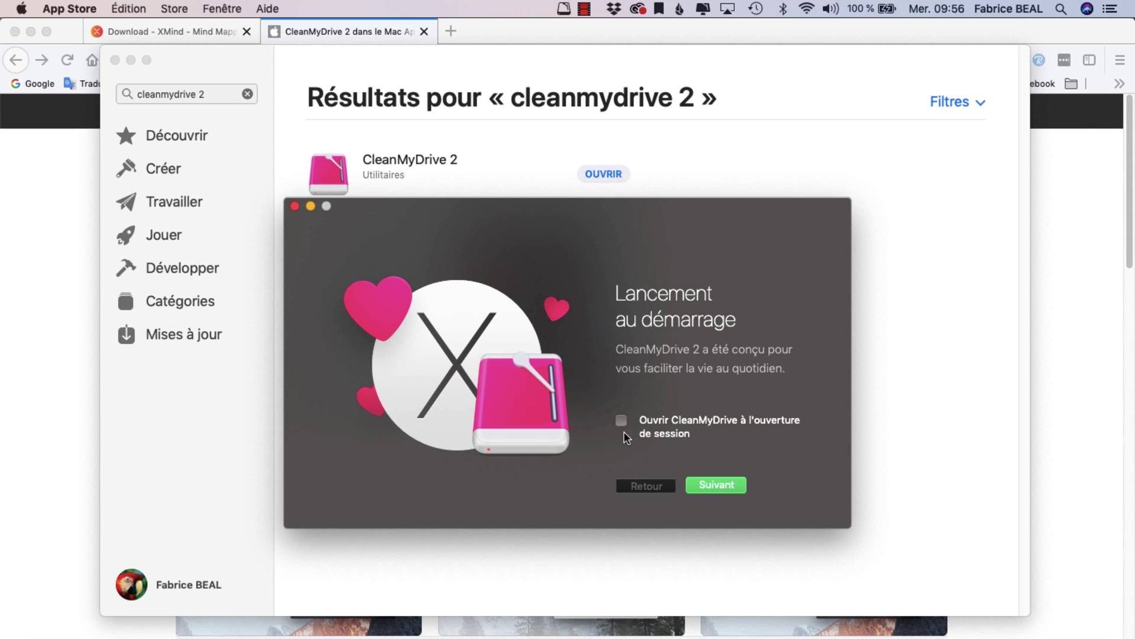
left_click(716, 485)
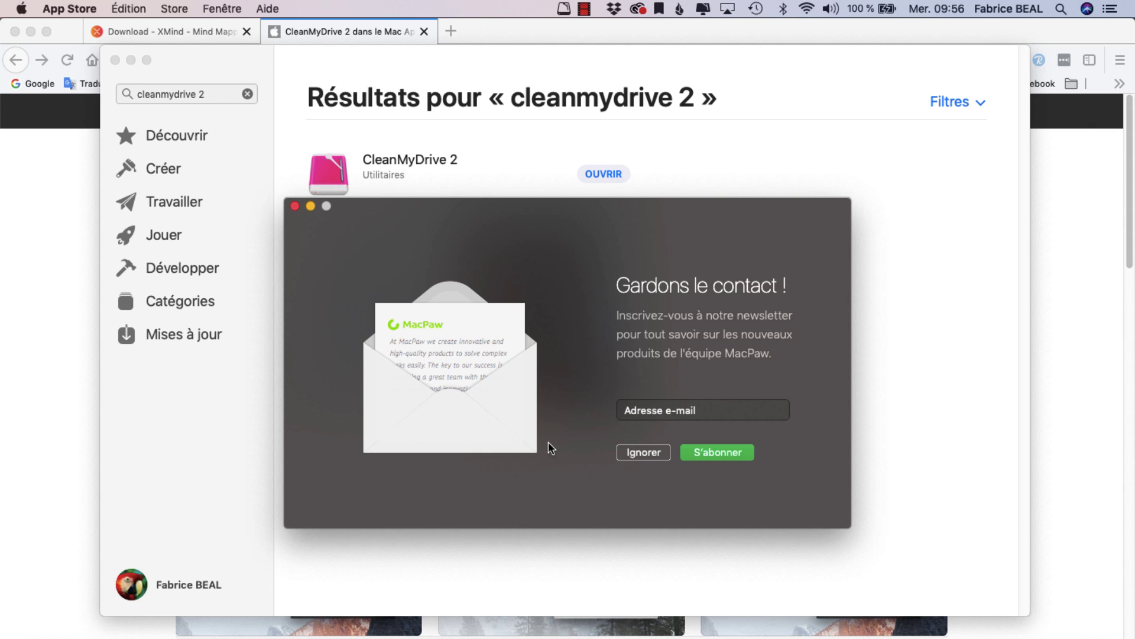
left_click(643, 452)
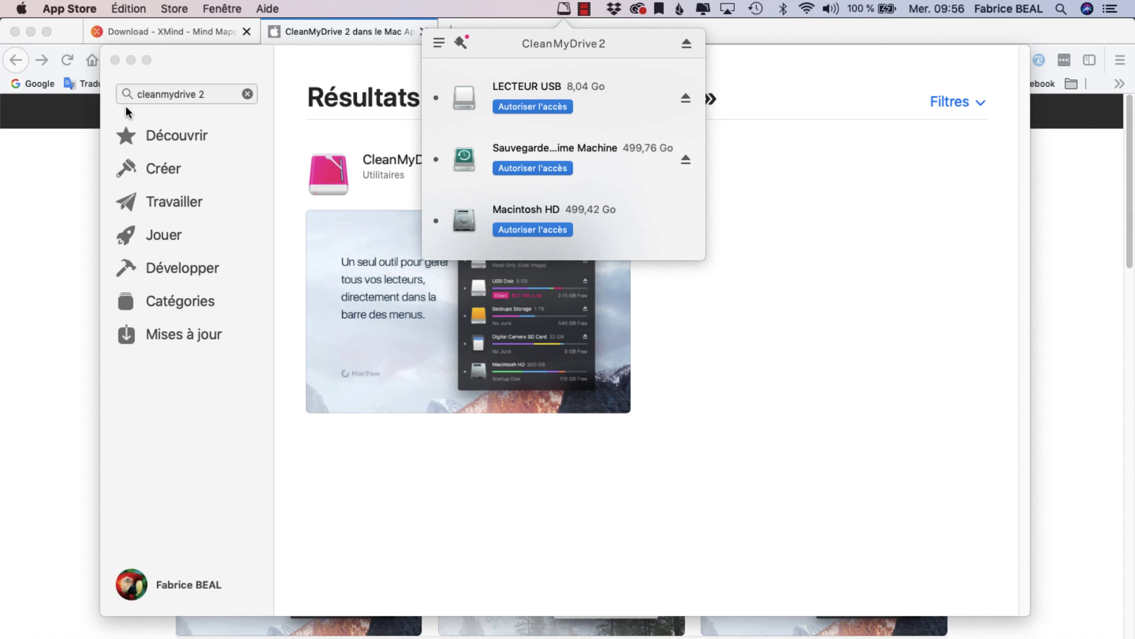
left_click(114, 61)
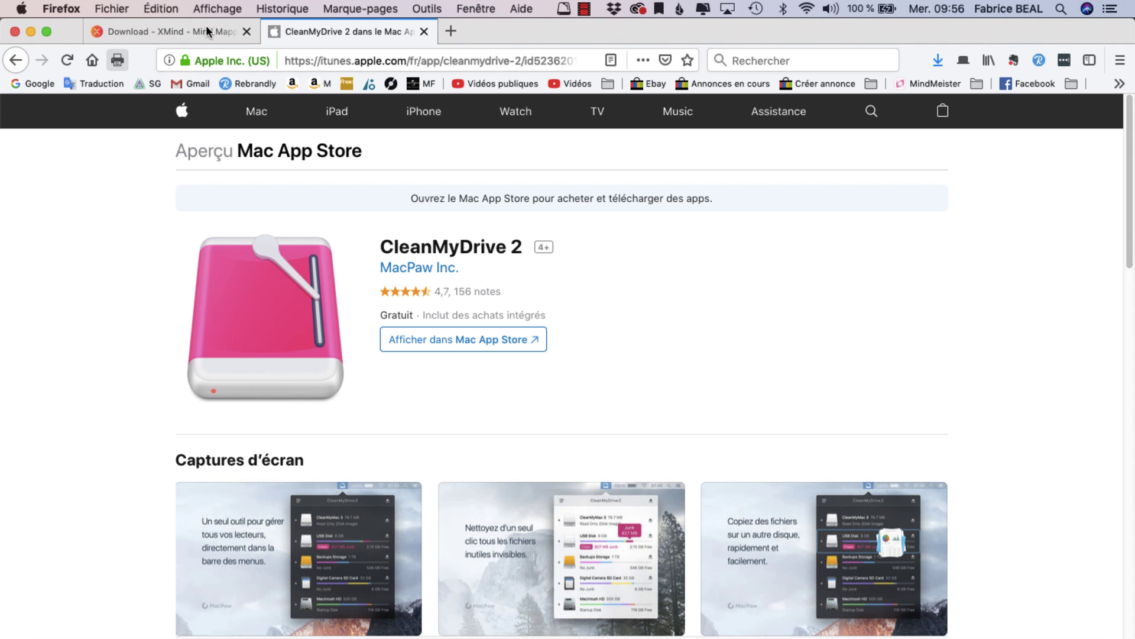
Step: Grant CleanMyDrive 2 access to the LECTEUR USB, Sauvegarde Time Machine and Macintosh HD drives
left_click(564, 8)
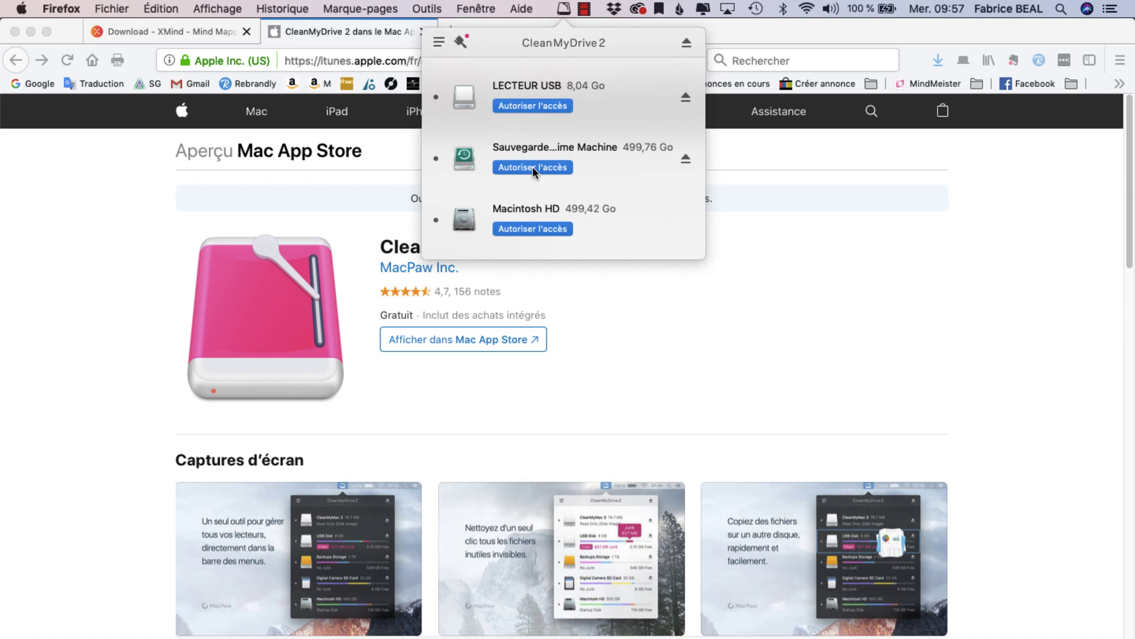
left_click(534, 107)
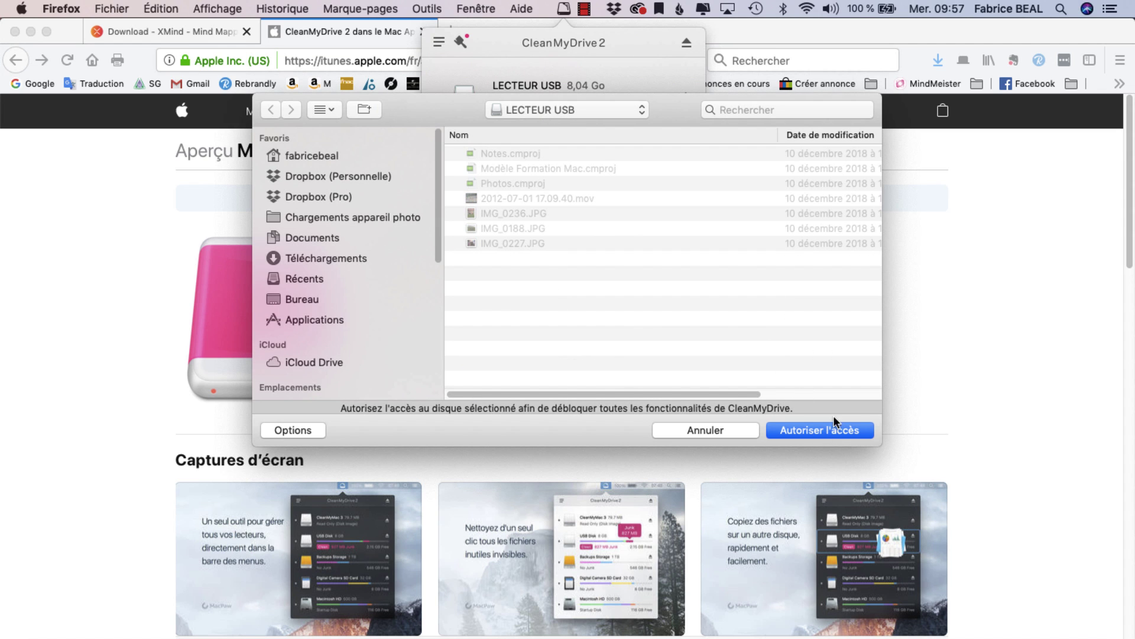
left_click(823, 431)
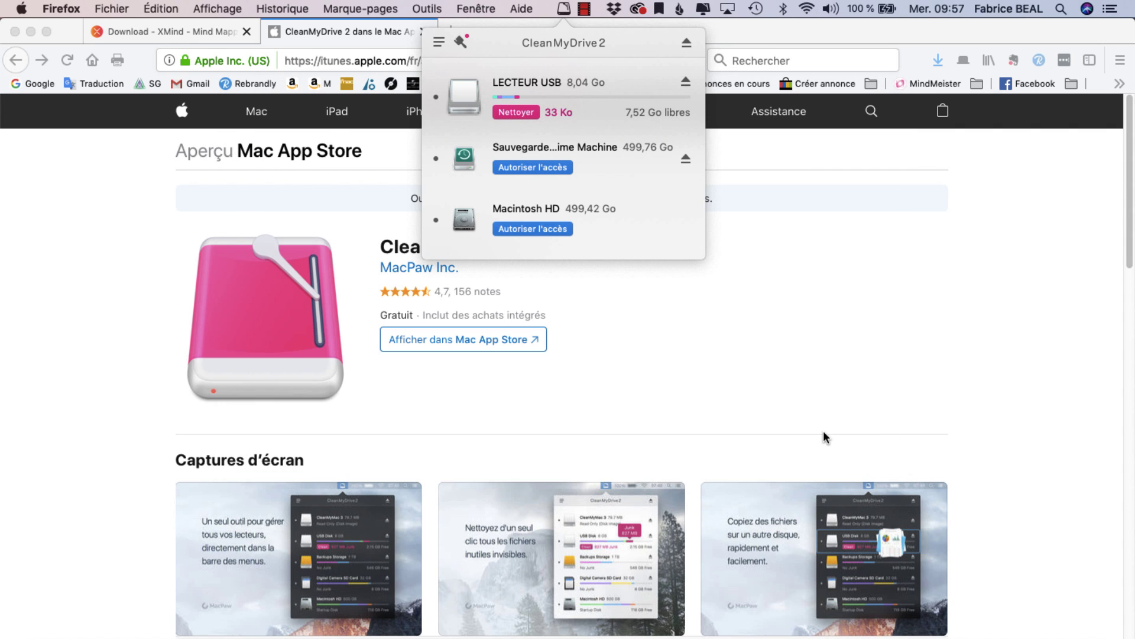
left_click(534, 167)
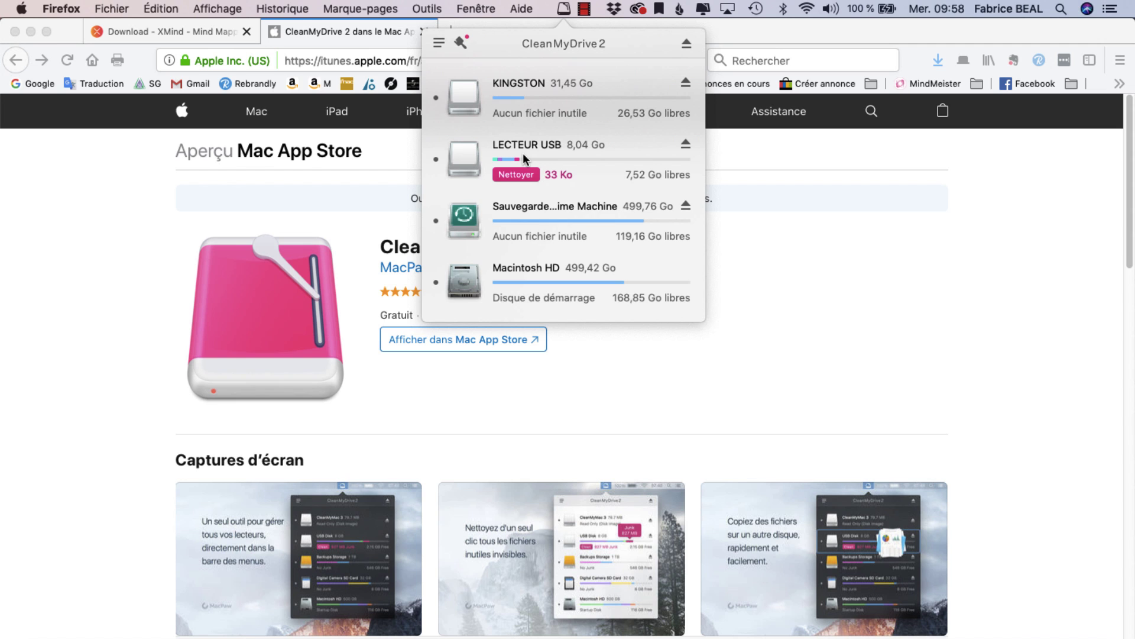
Step: Download XMind: ZEN for Mac from the XMind page in Firefox, saving the disk image file
left_click(168, 32)
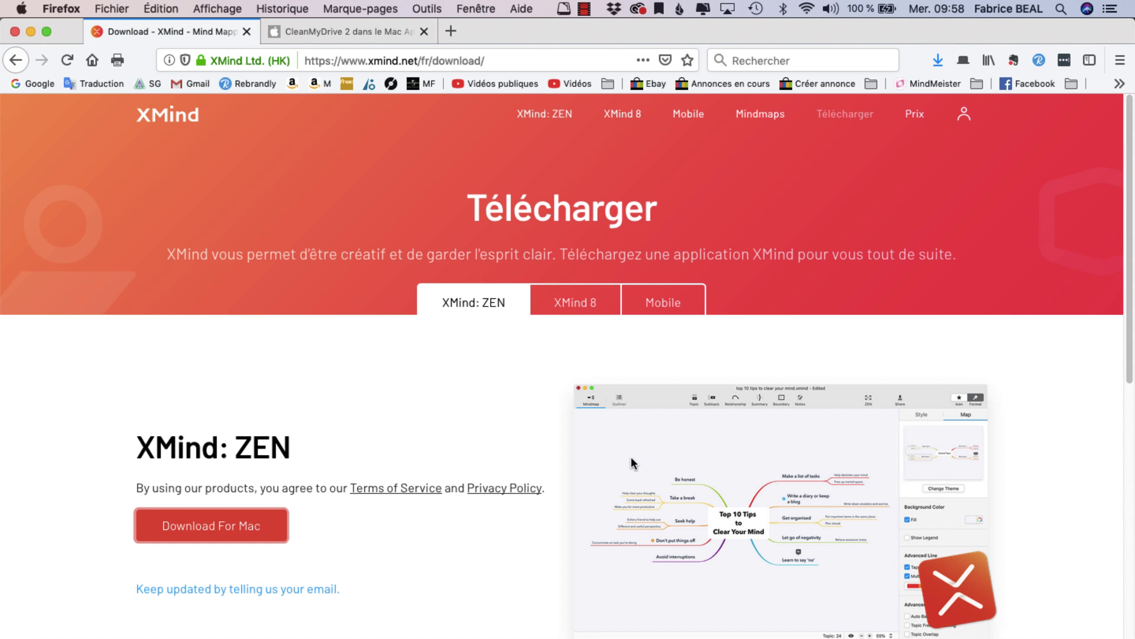
scroll(633, 461, "down", 8)
scroll(631, 462, "up", 8)
left_click(213, 533)
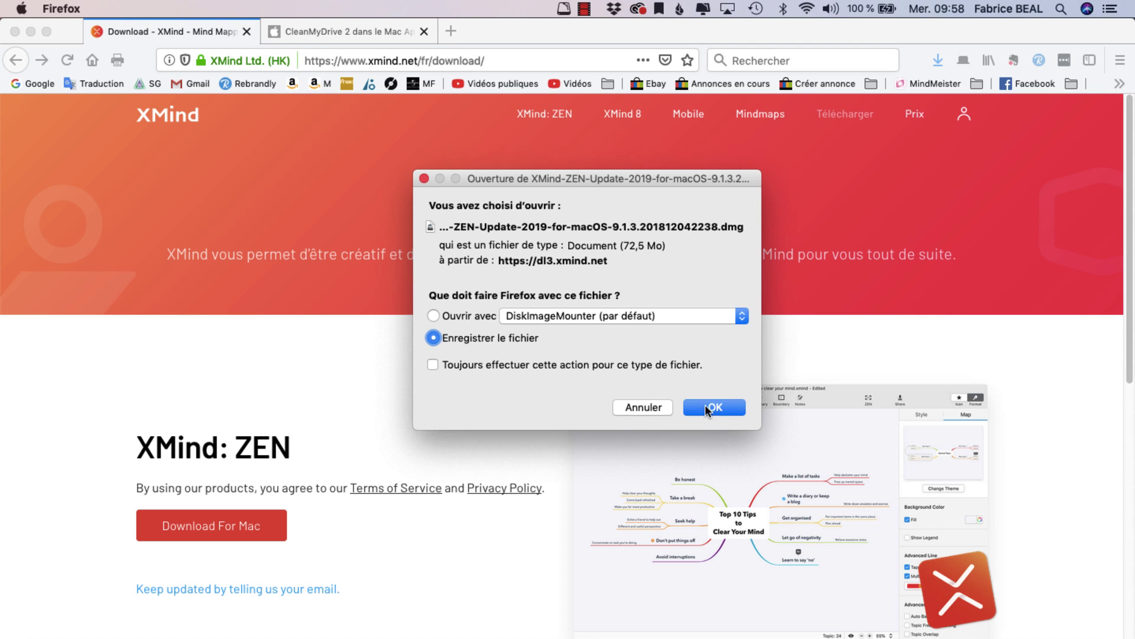
left_click(726, 406)
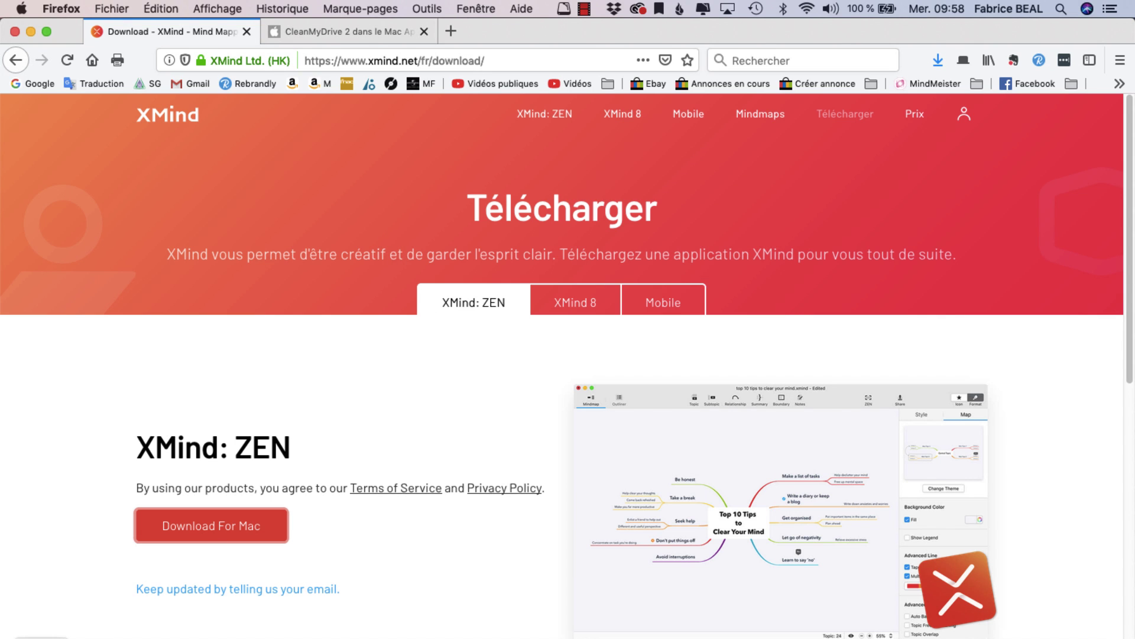
Step: Switch to Finder, mount the XMind-ZEN disk image from Téléchargements, and close its installer window
left_click(41, 634)
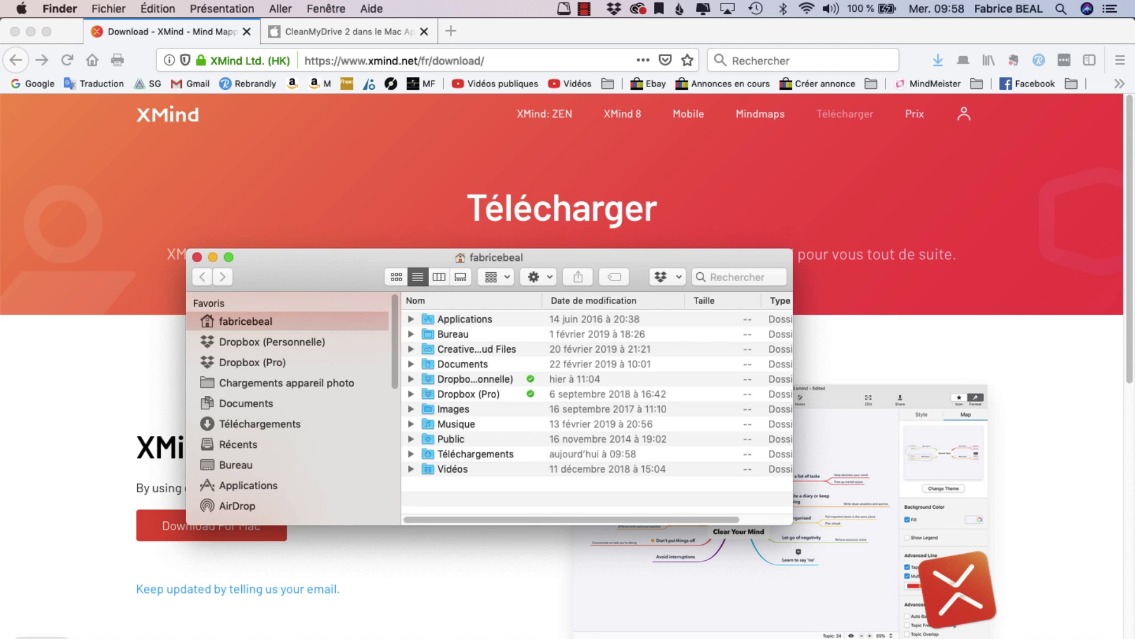
left_click(293, 424)
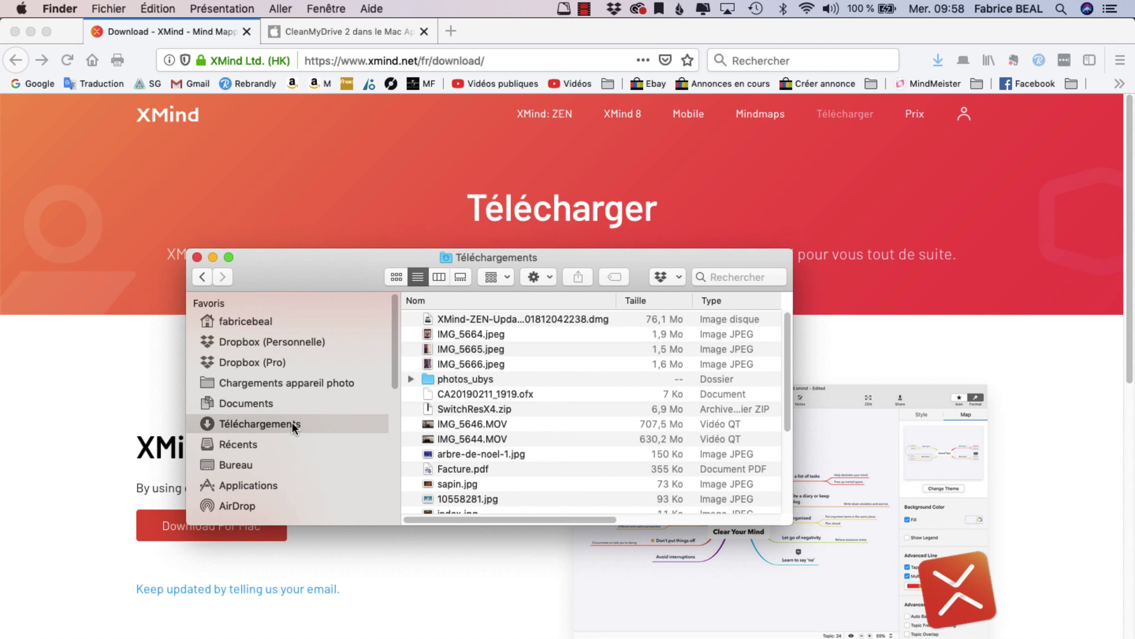
left_click(558, 318)
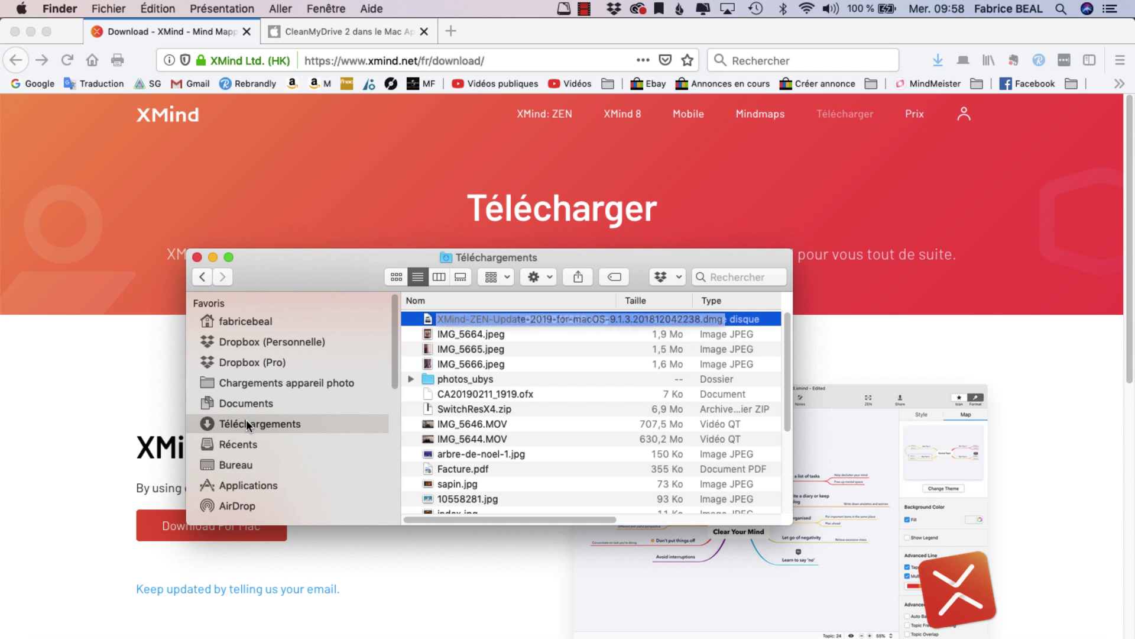
scroll(246, 420, "down", 5)
scroll(246, 420, "up", 5)
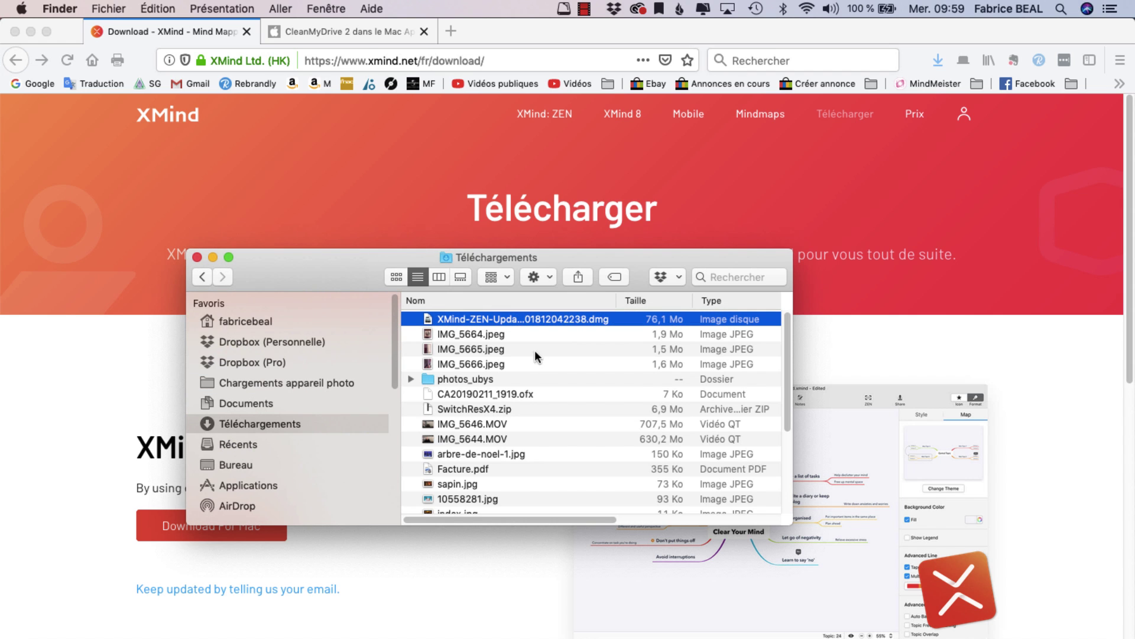
double_click(742, 319)
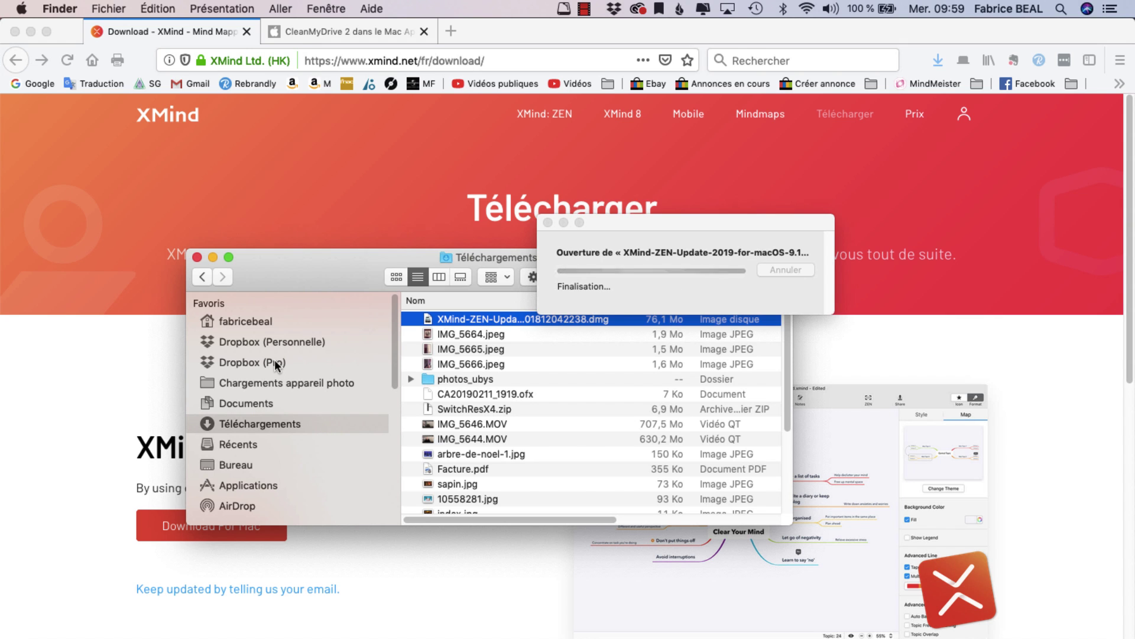
scroll(274, 360, "down", 5)
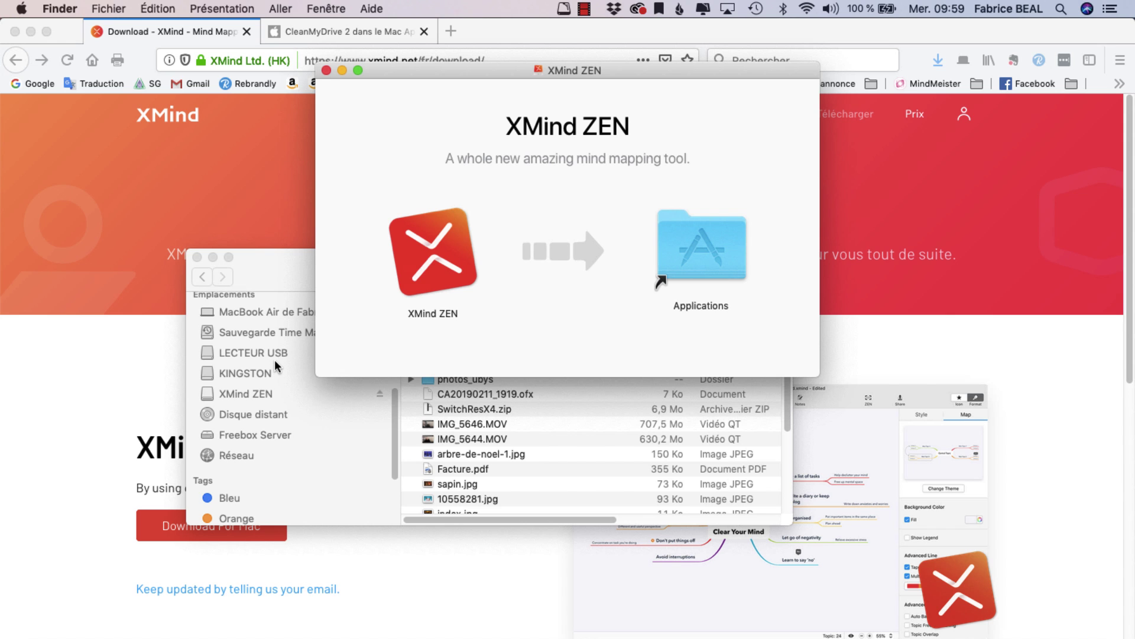
left_click(327, 70)
Step: Show the contents of the mounted XMind ZEN volume in the Finder window
scroll(236, 408, "up", 5)
scroll(258, 403, "down", 3)
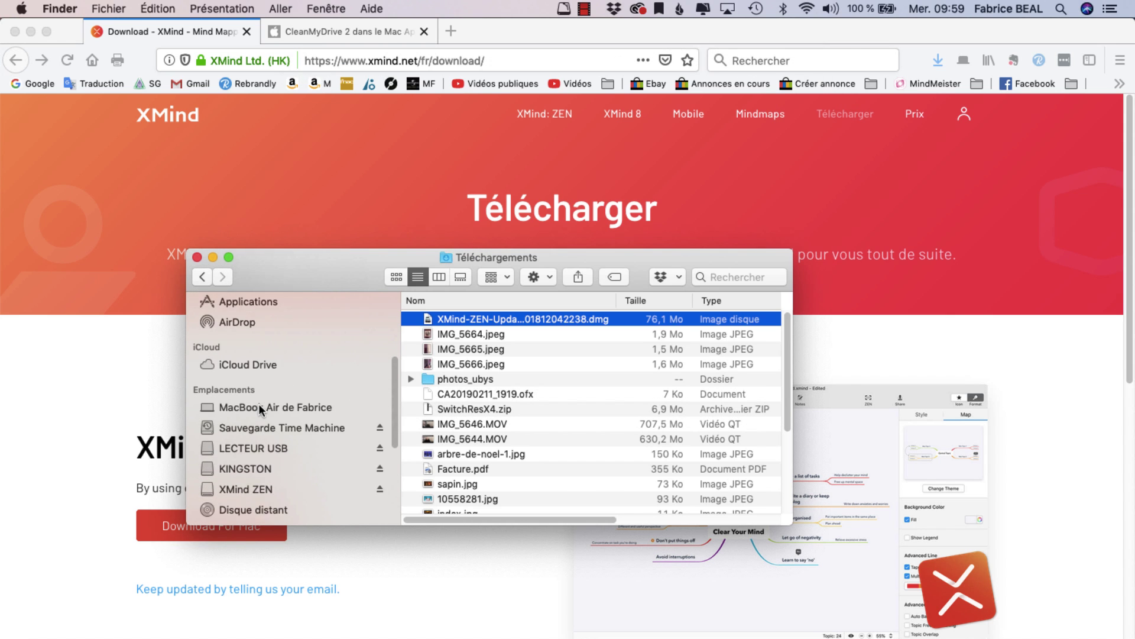
scroll(257, 390, "down", 1)
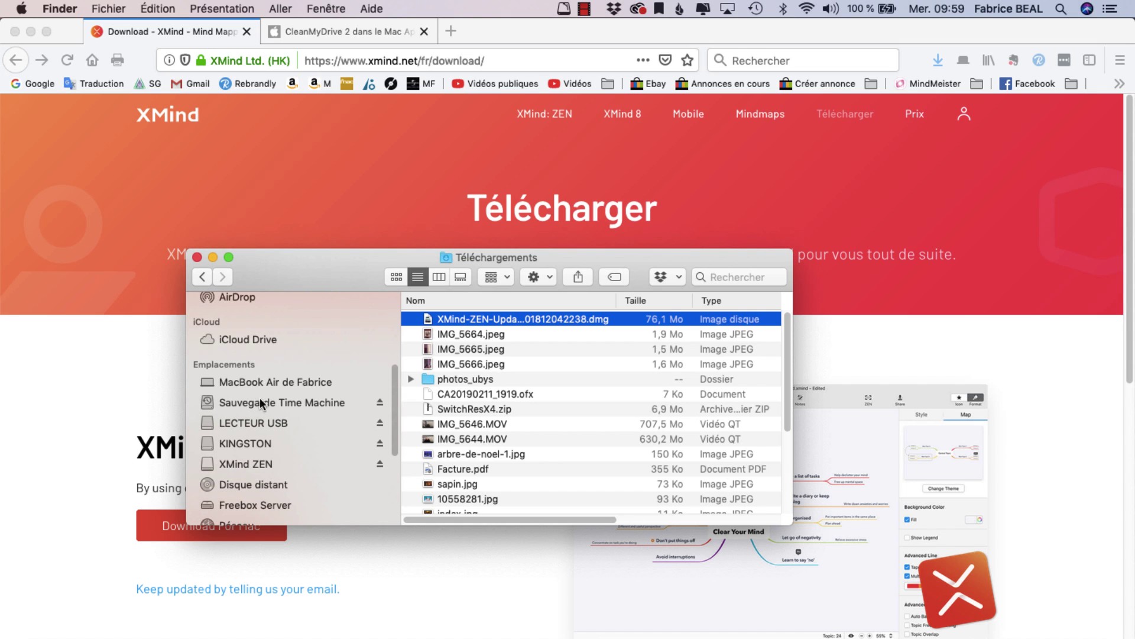
scroll(254, 437, "down", 1)
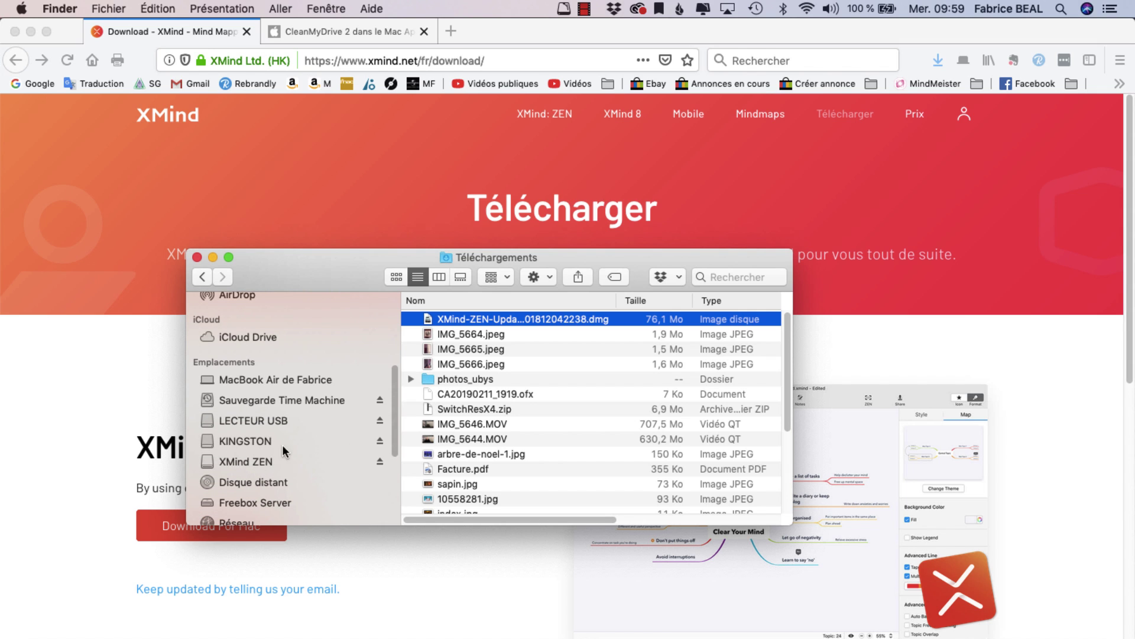
left_click(265, 463)
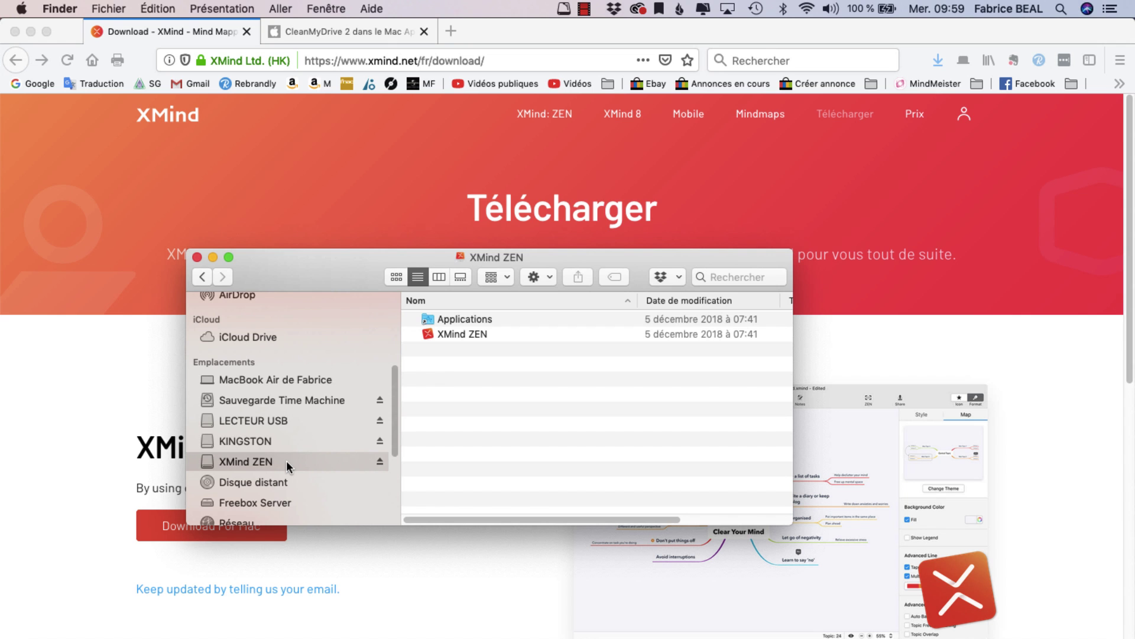
Step: Eject the XMind ZEN disk image with CleanMyDrive 2 and review LECTEUR USB's automatic cleaning and unmounting options
left_click(566, 9)
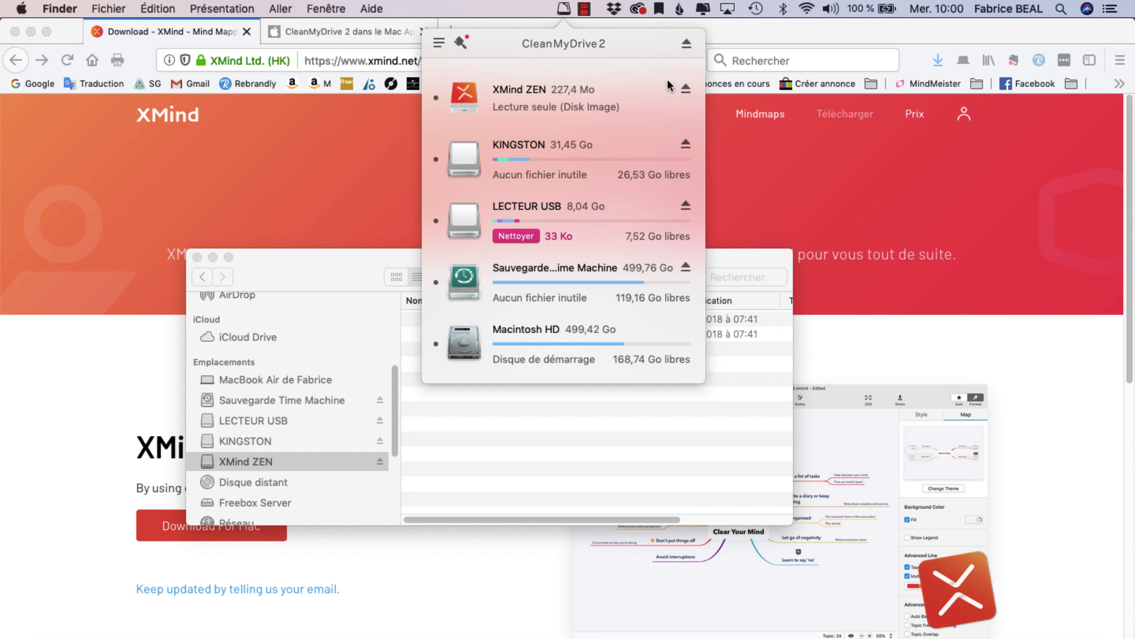
left_click(687, 87)
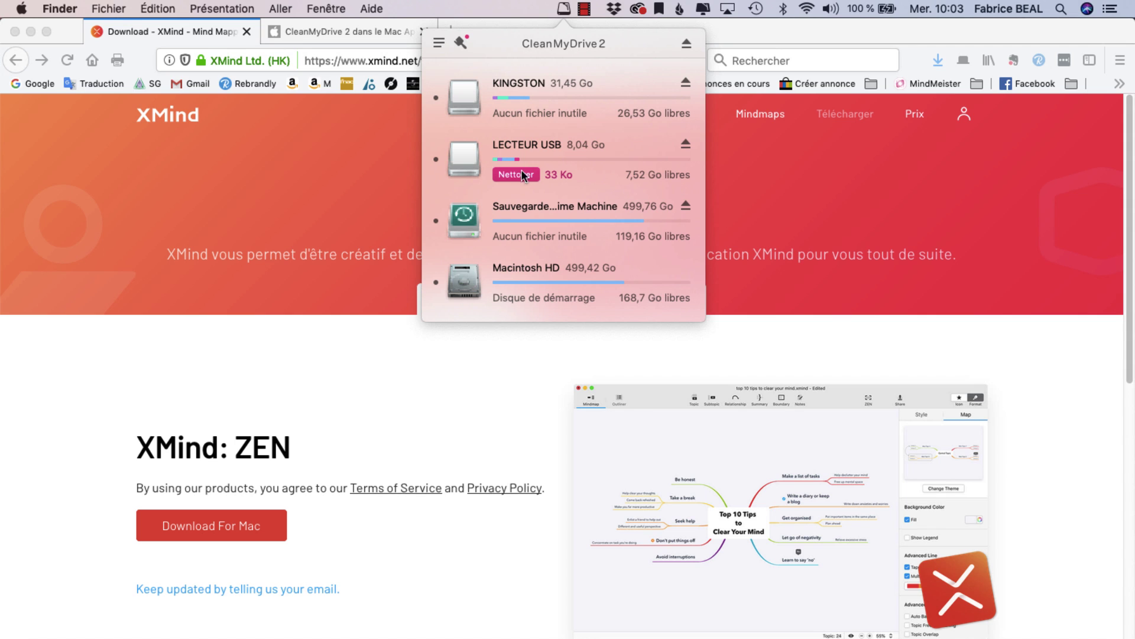
left_click(435, 160)
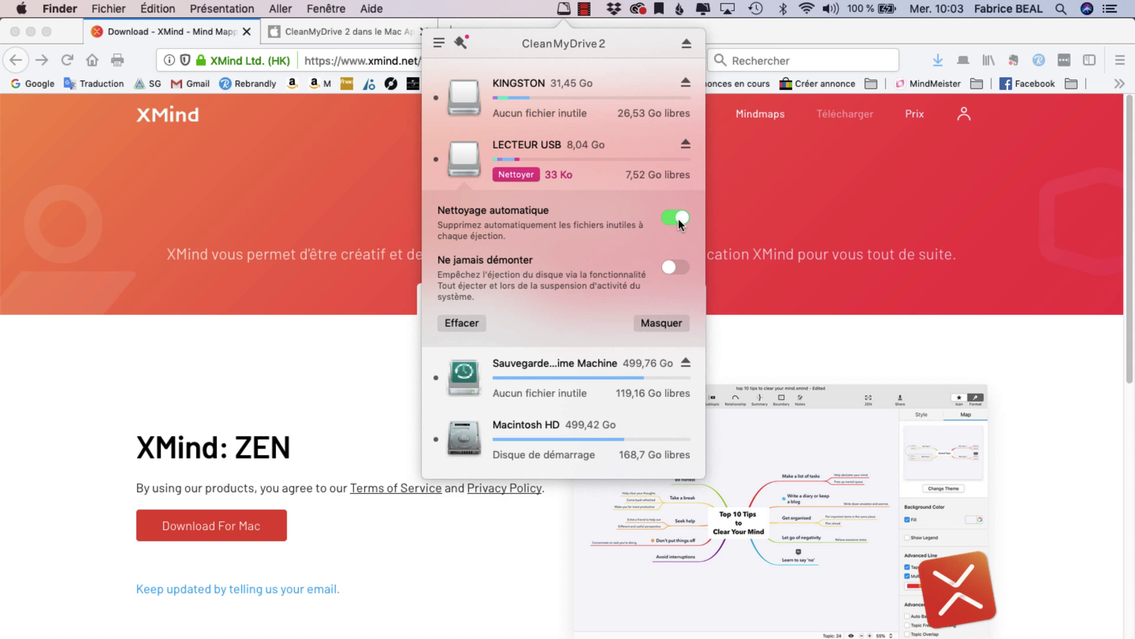
left_click(437, 161)
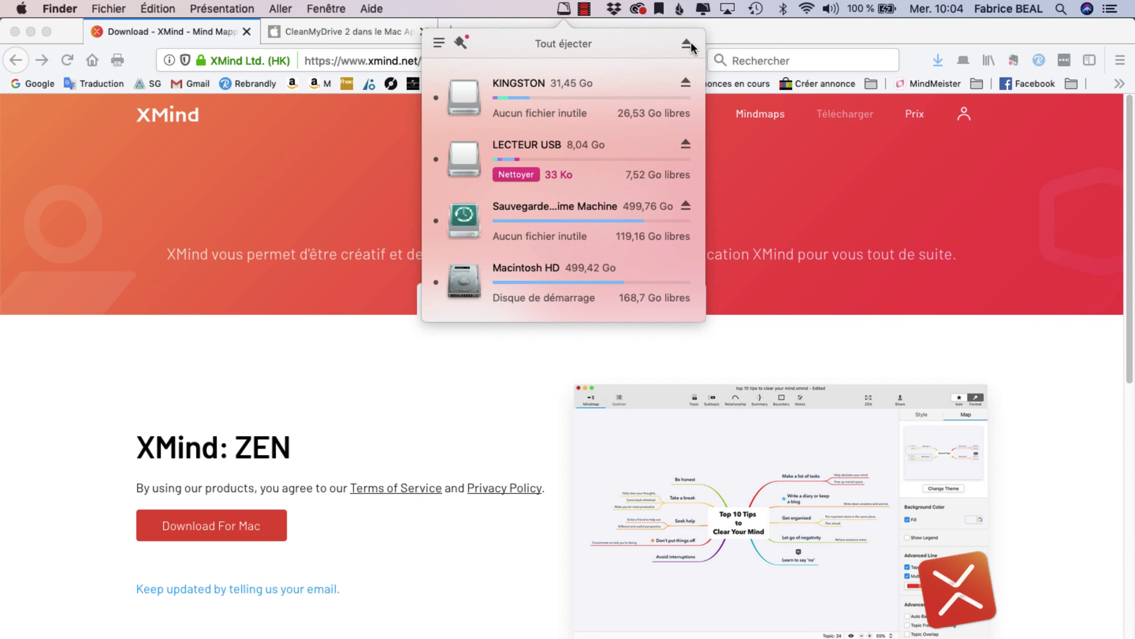
Step: Hide the Sauvegarde Time Machine volume from CleanMyDrive 2's drive list
left_click(436, 221)
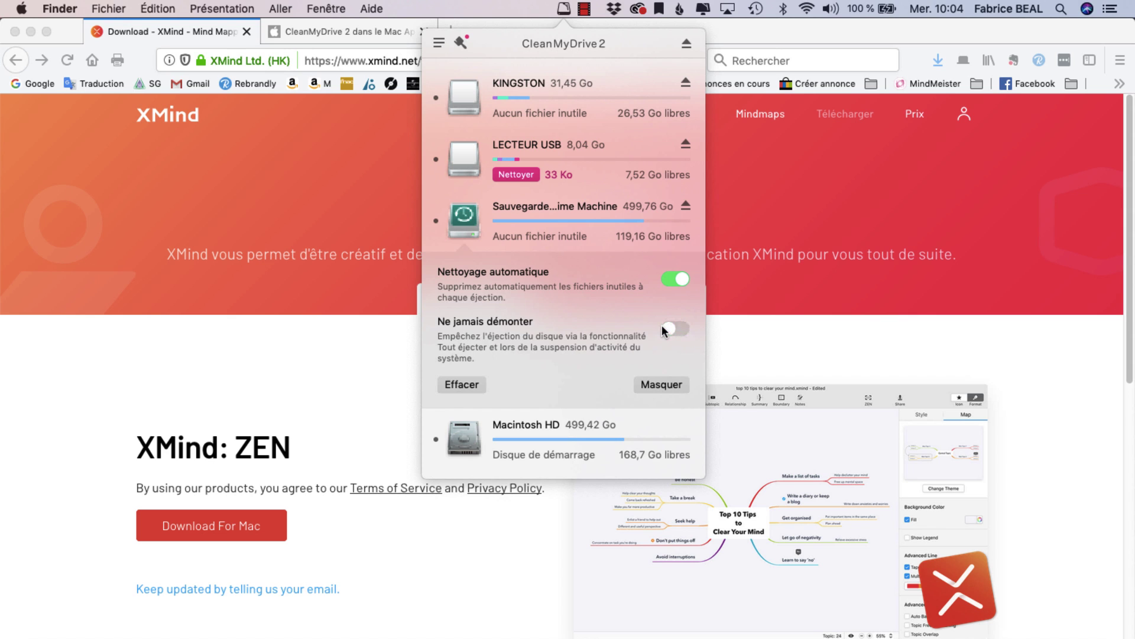
left_click(660, 385)
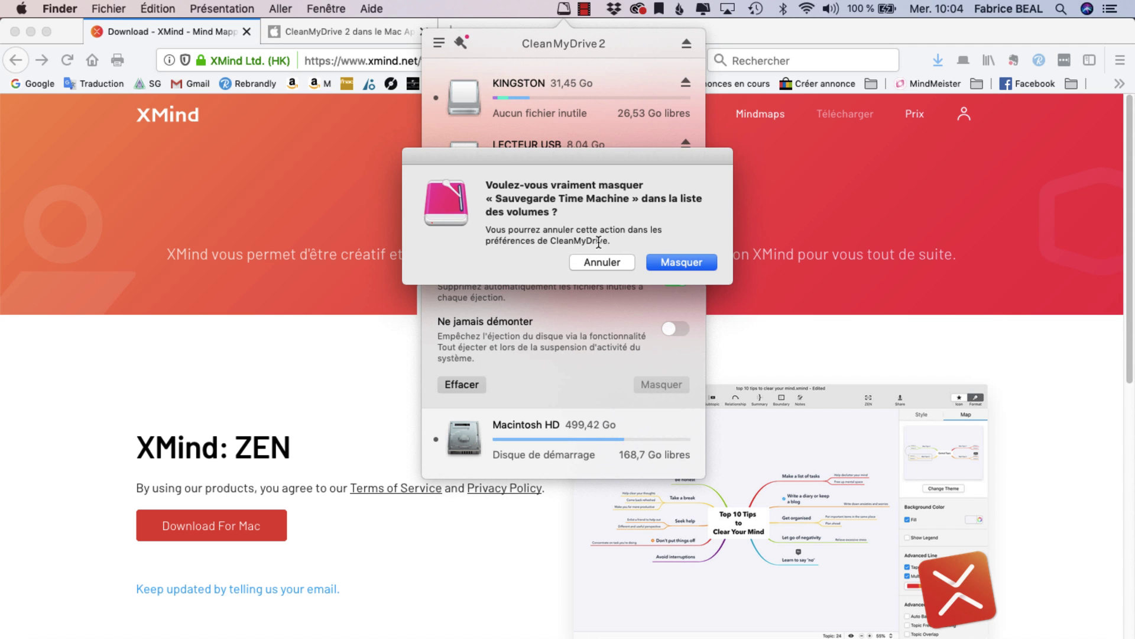
left_click(714, 262)
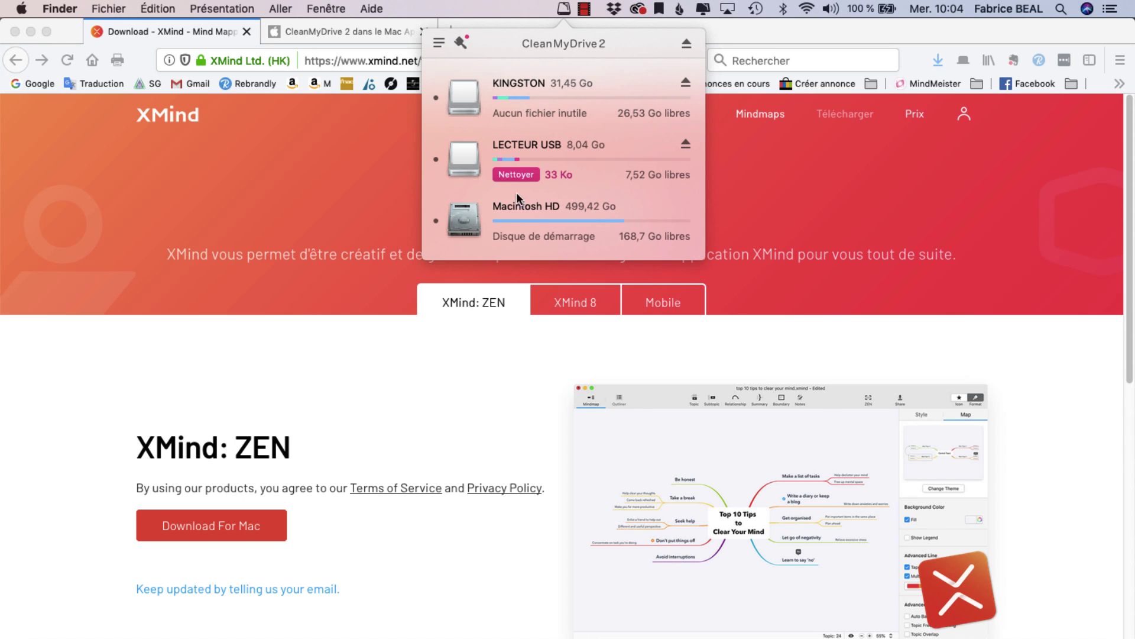
Step: Open CleanMyDrive 2's preferences and review the Général and Éjection settings
left_click(439, 43)
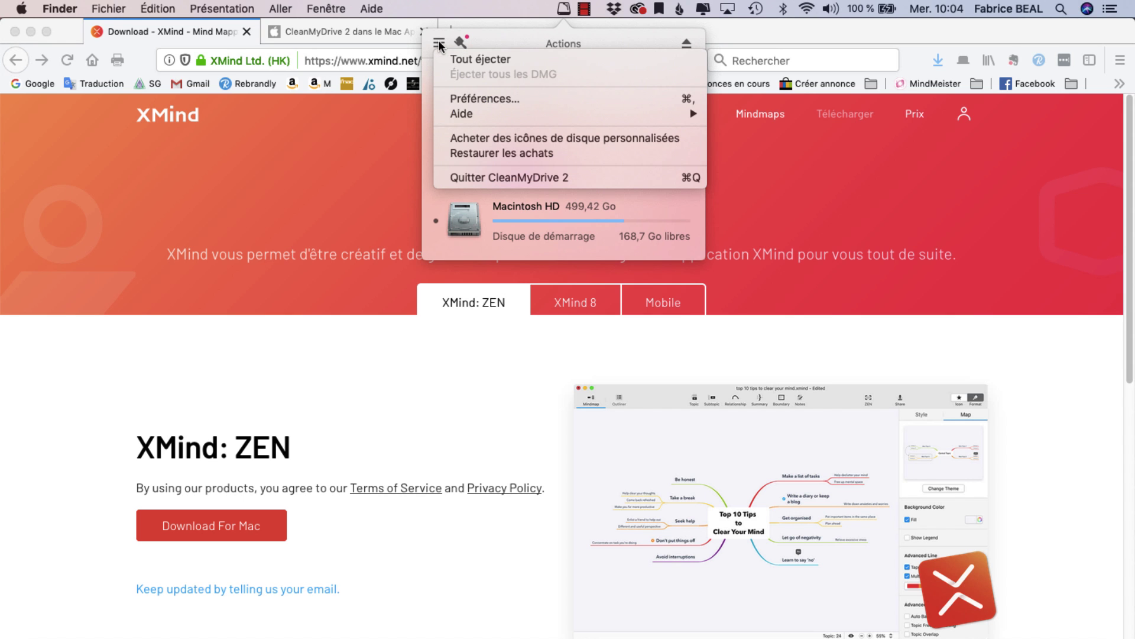
left_click(478, 99)
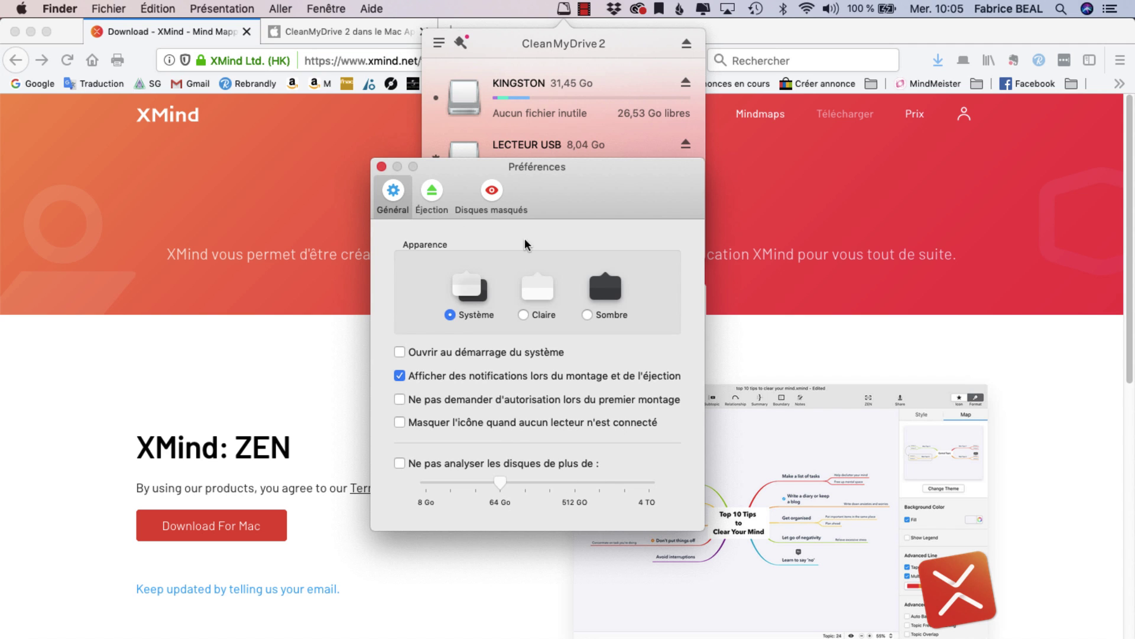
left_click(447, 194)
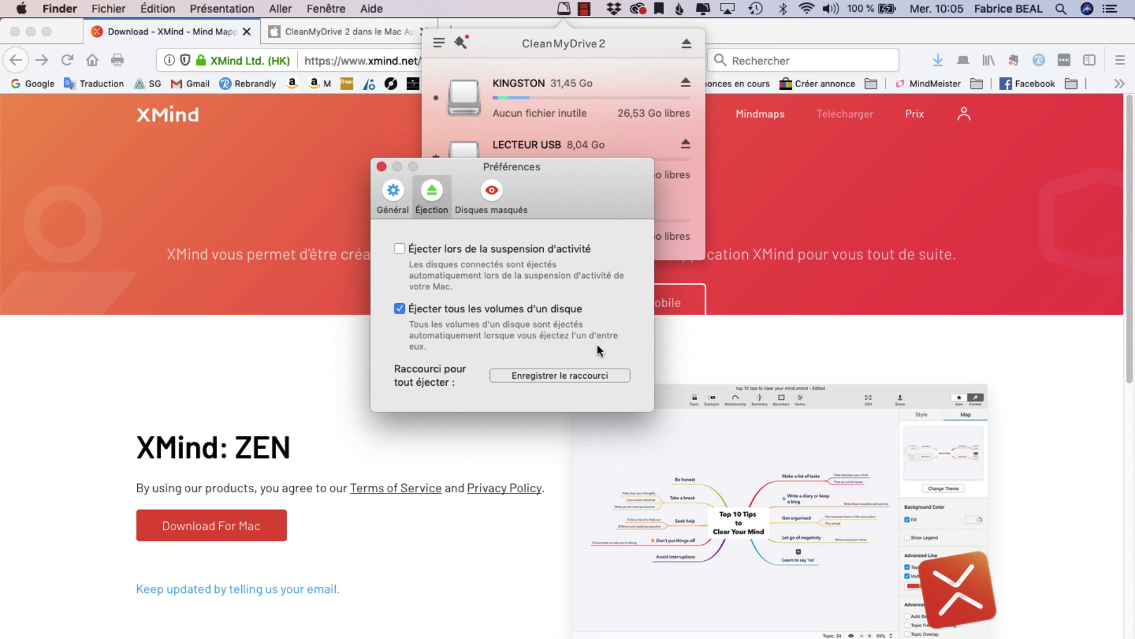
Step: Unhide the Sauvegarde Time Machine volume in the Disques masqués preferences and close the preferences
left_click(495, 189)
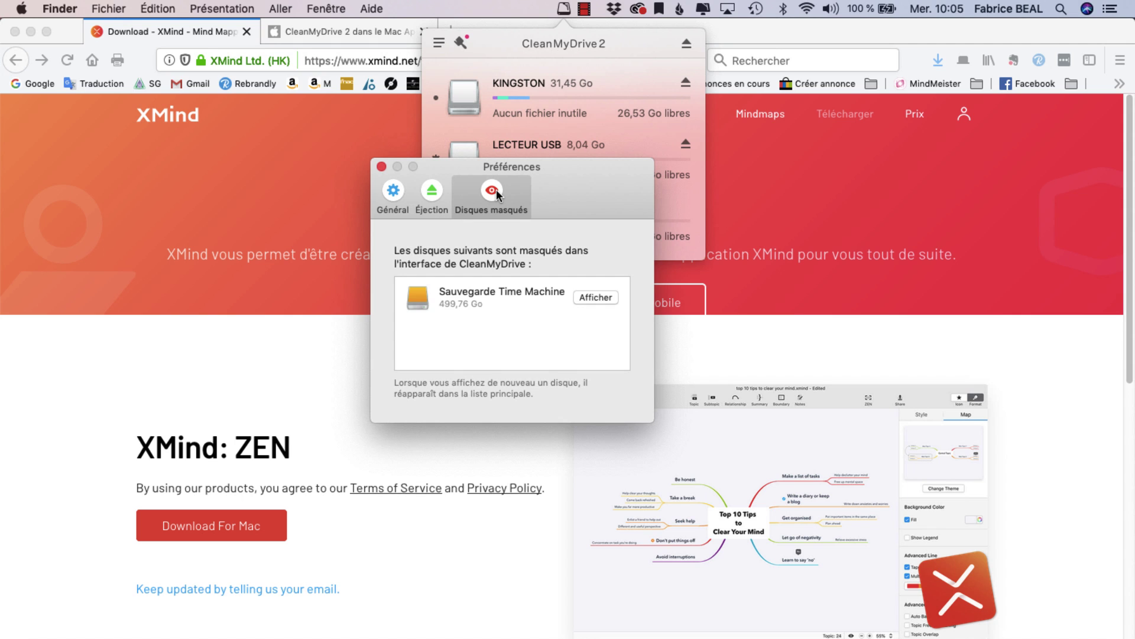
left_click(594, 295)
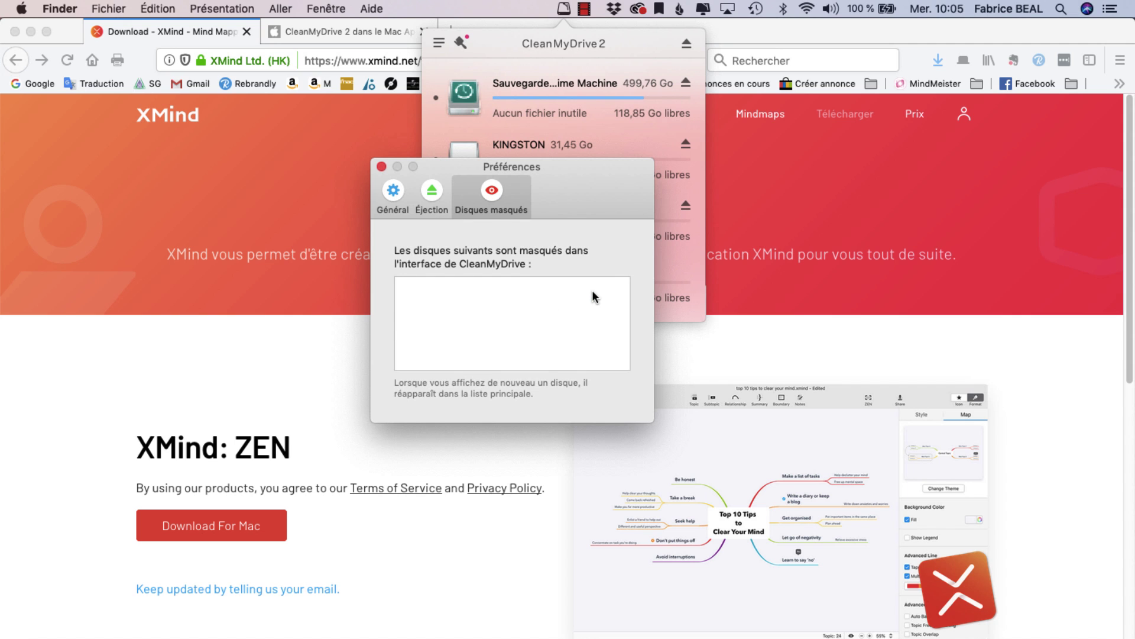
left_click(382, 166)
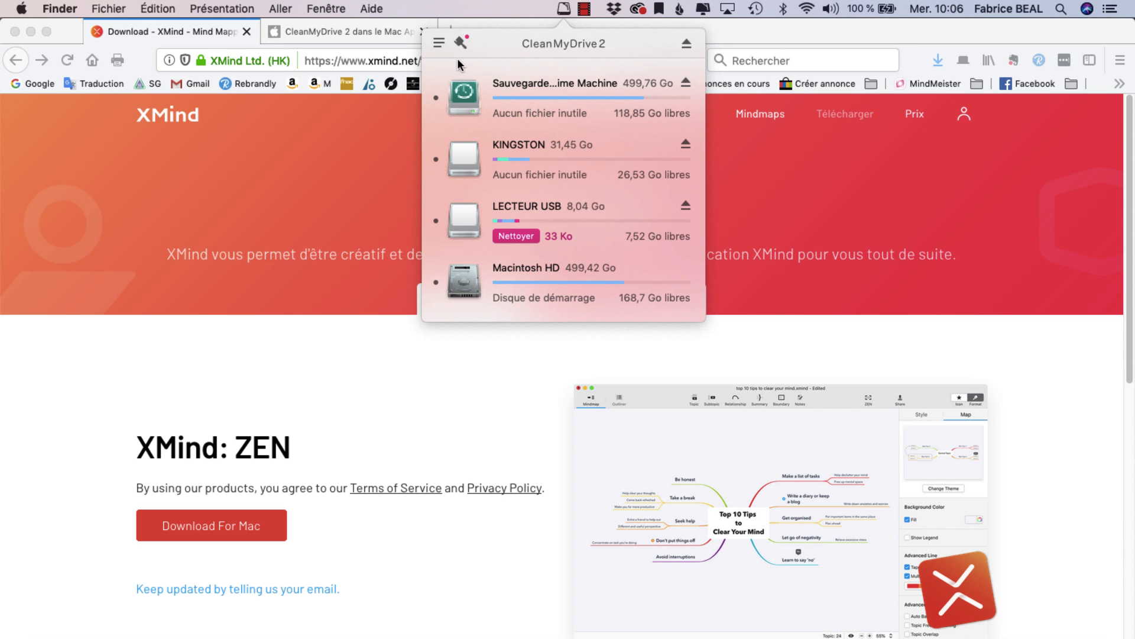
Step: Browse the Hologramme pourpre, Flamant rose gracieux and Caméléon menthe drive icon sets and return to the drive list
left_click(462, 41)
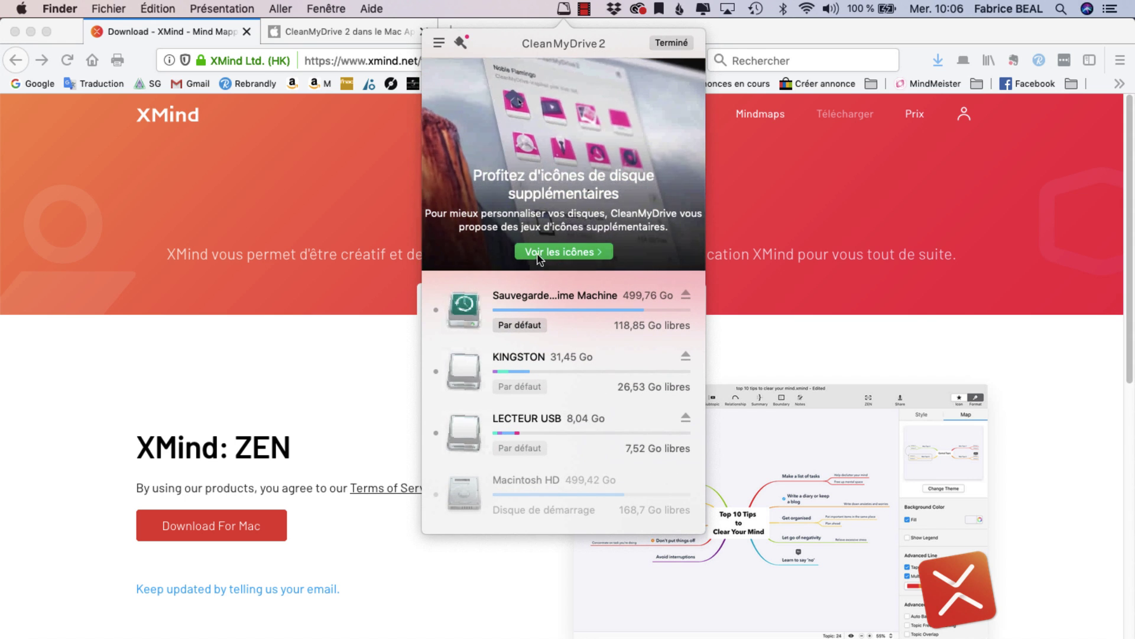
left_click(561, 251)
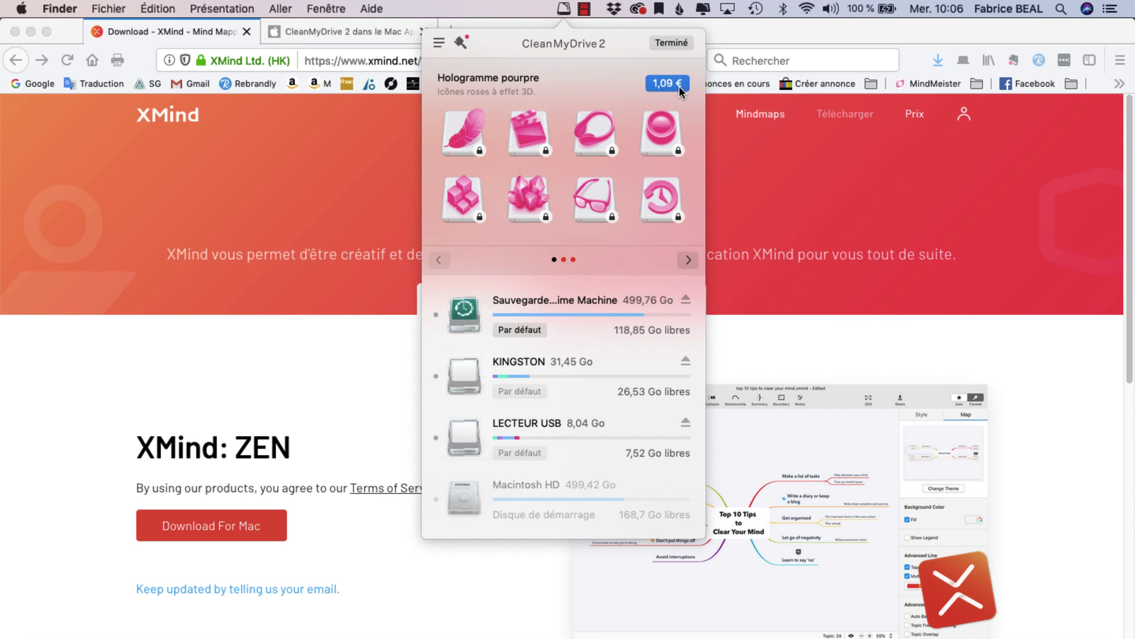
left_click(687, 263)
left_click(684, 263)
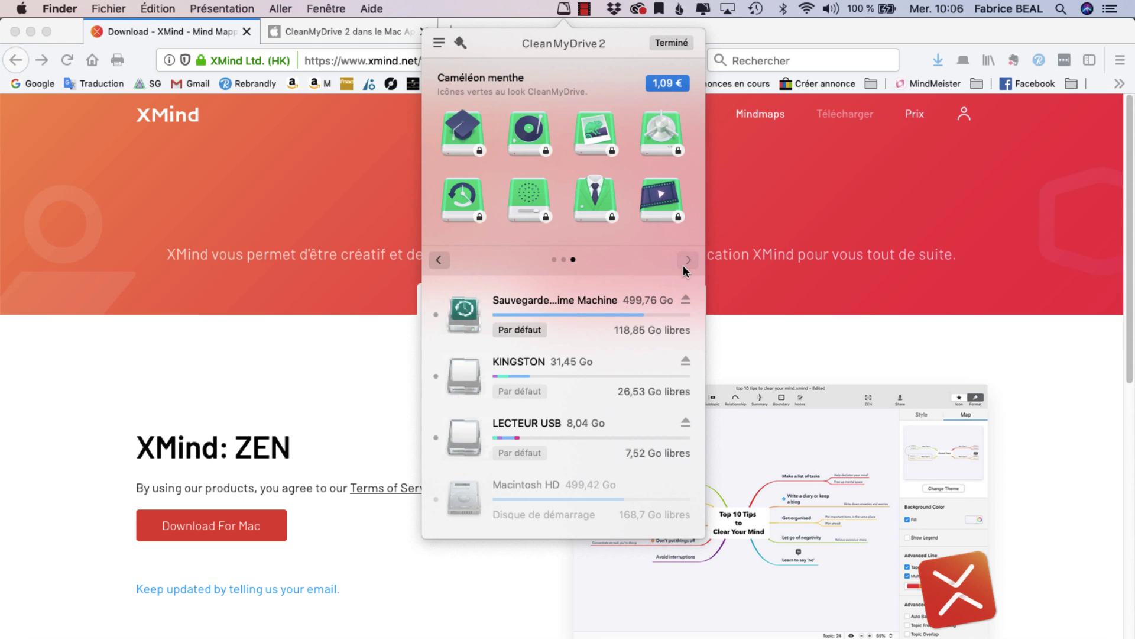
left_click(554, 260)
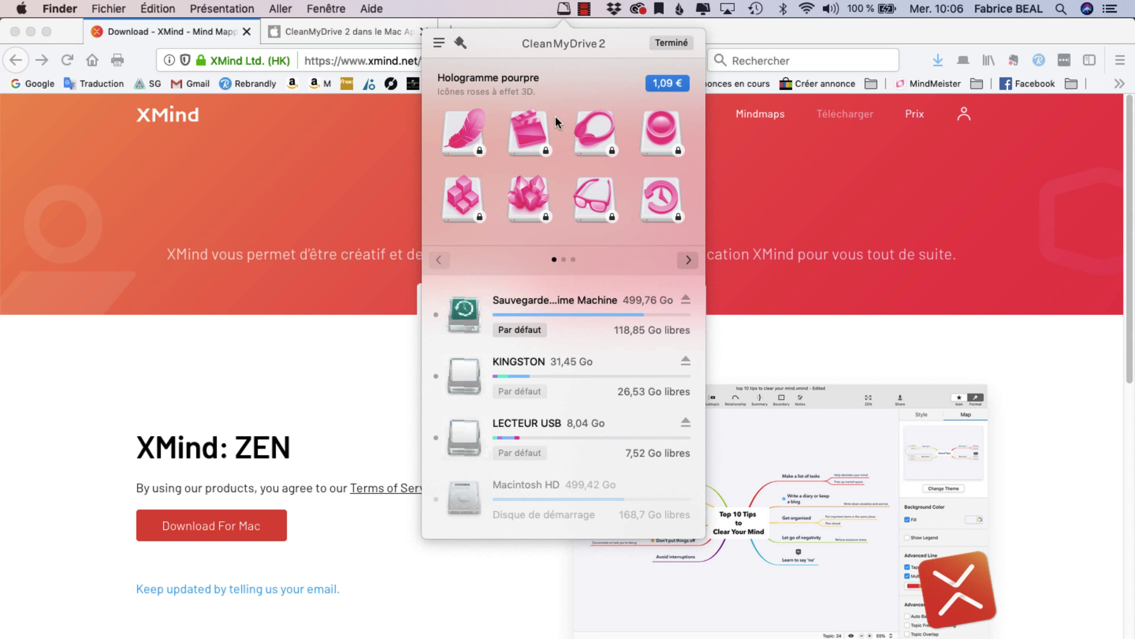
left_click(564, 260)
left_click(573, 259)
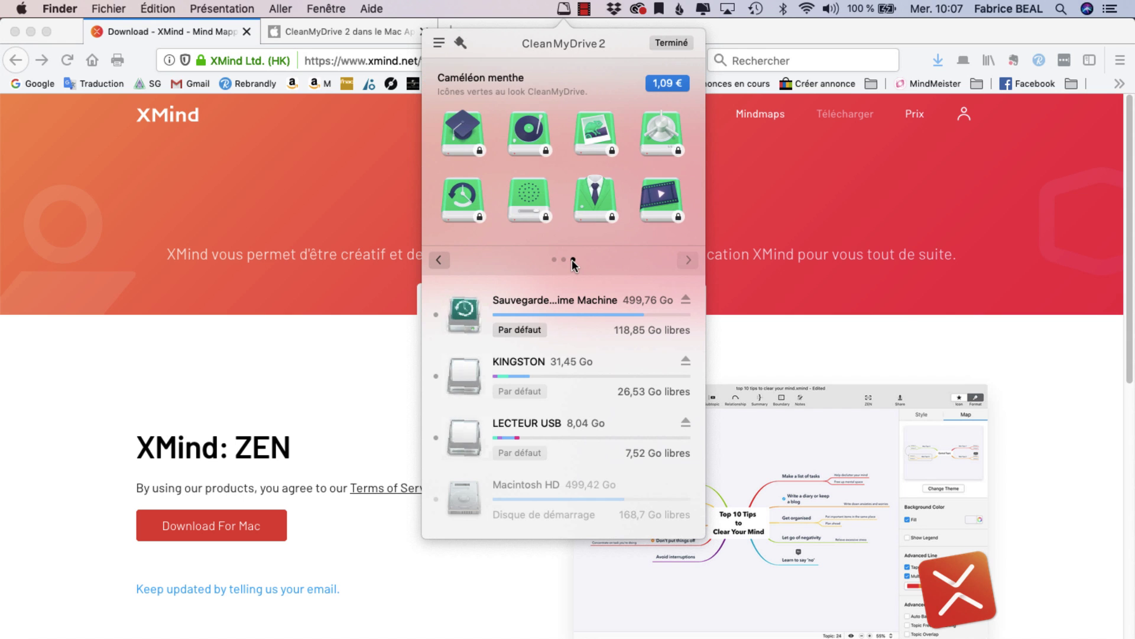
left_click(562, 260)
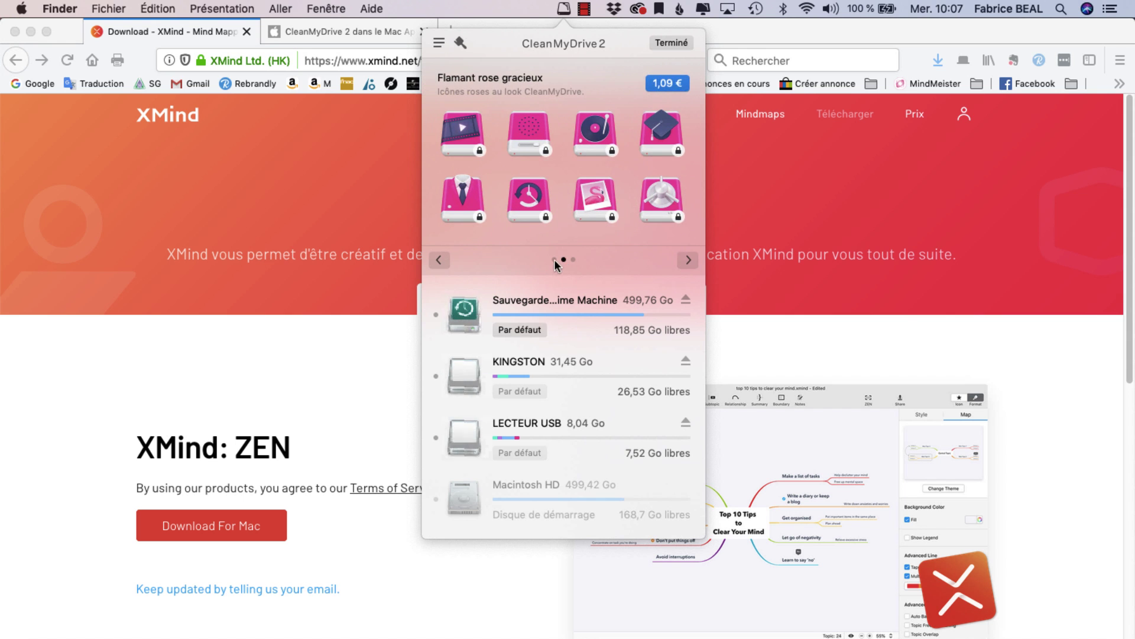
left_click(554, 260)
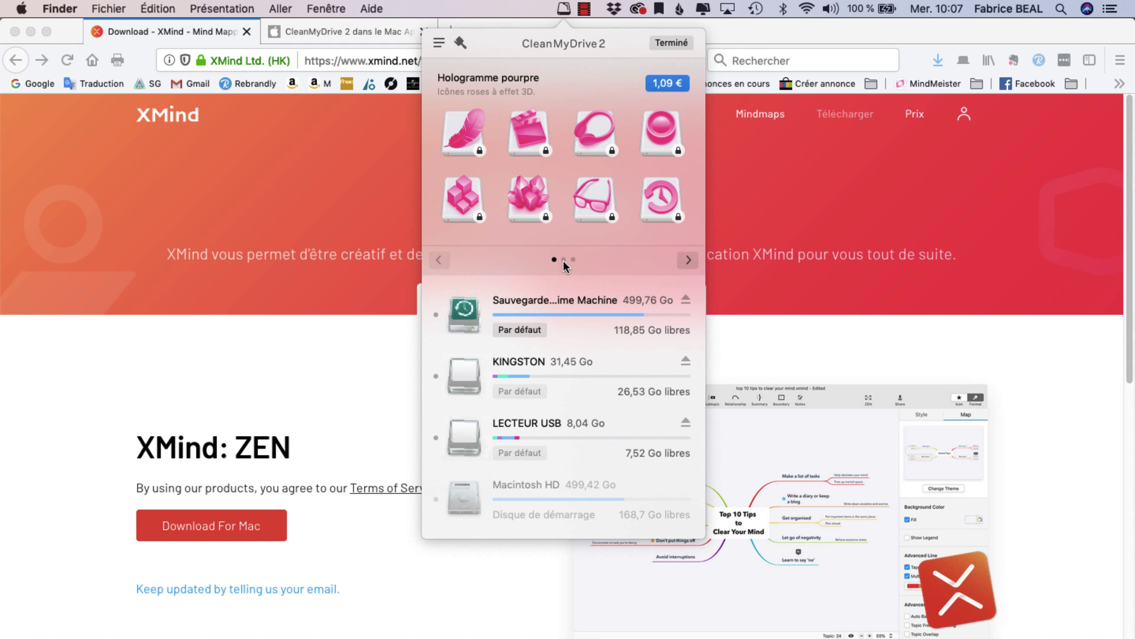
left_click(686, 261)
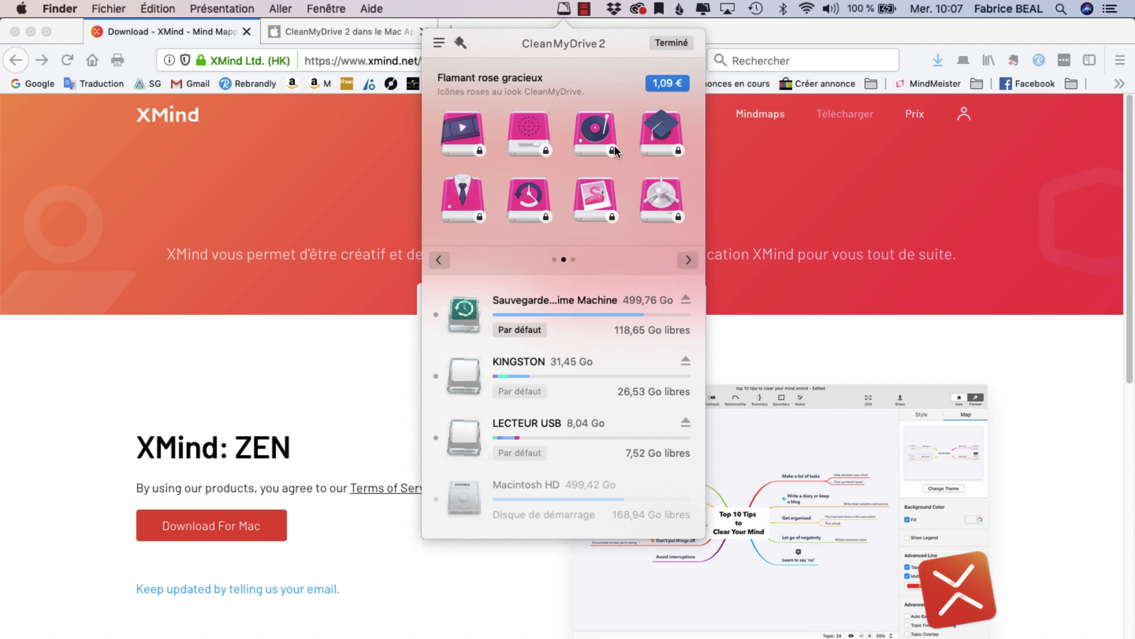
left_click(570, 12)
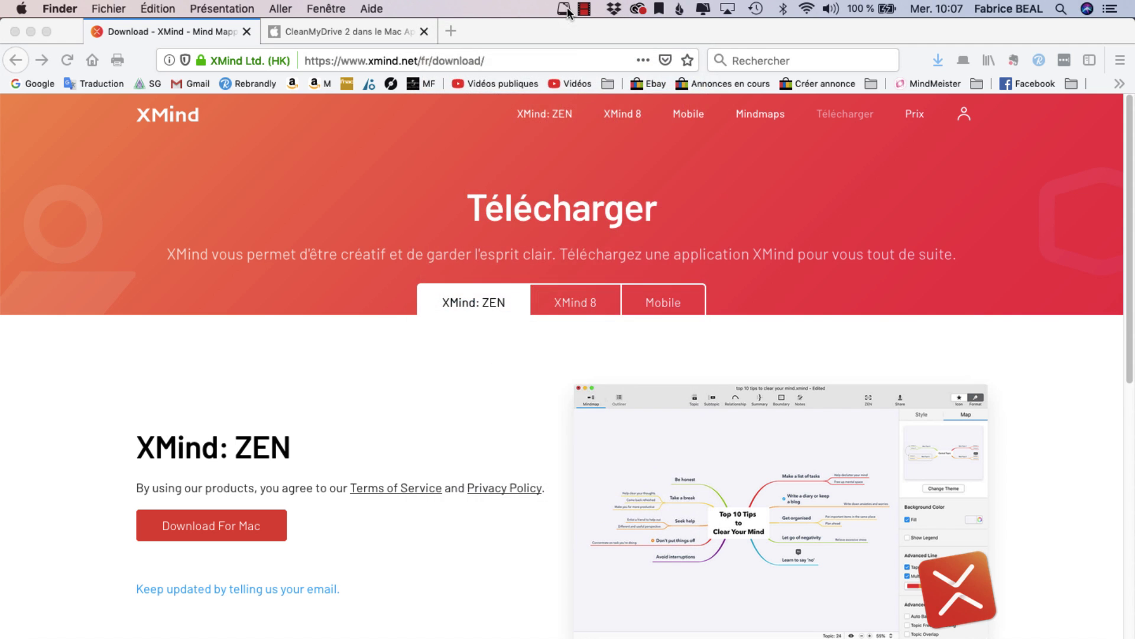
left_click(569, 12)
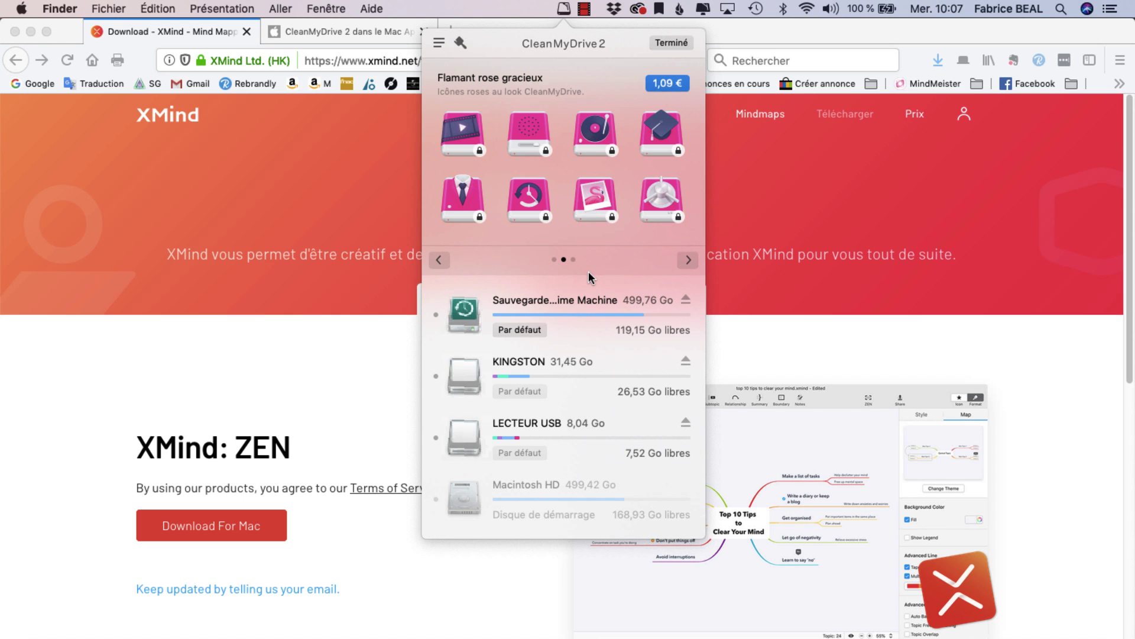
left_click(457, 44)
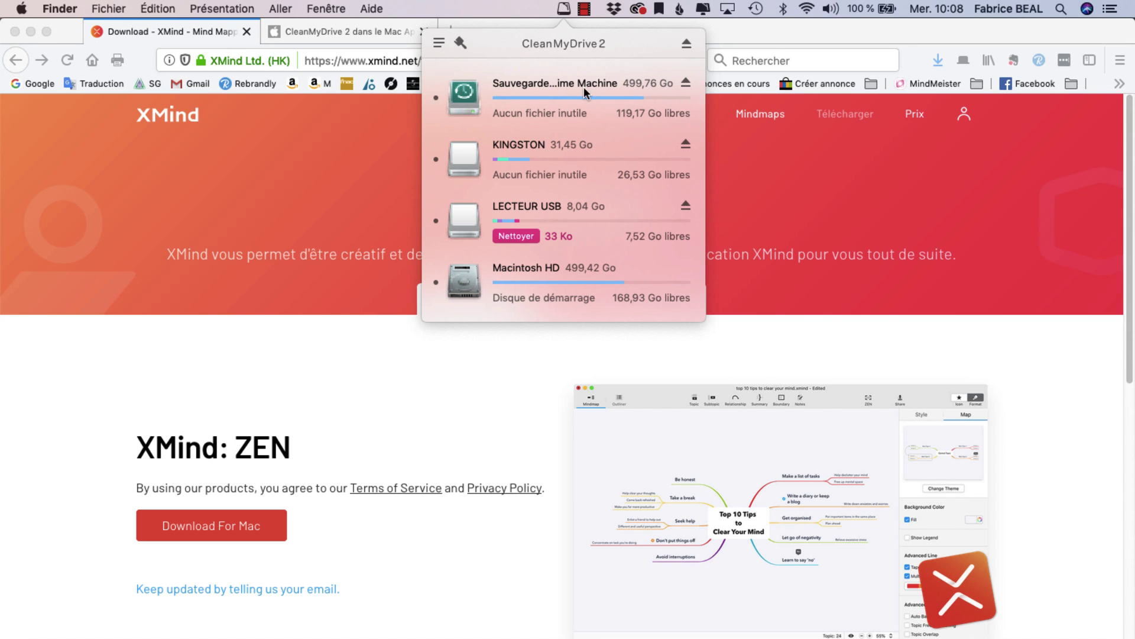
Step: Turn on Ne jamais démonter for the Sauvegarde Time Machine volume and eject all drives at once
left_click(436, 98)
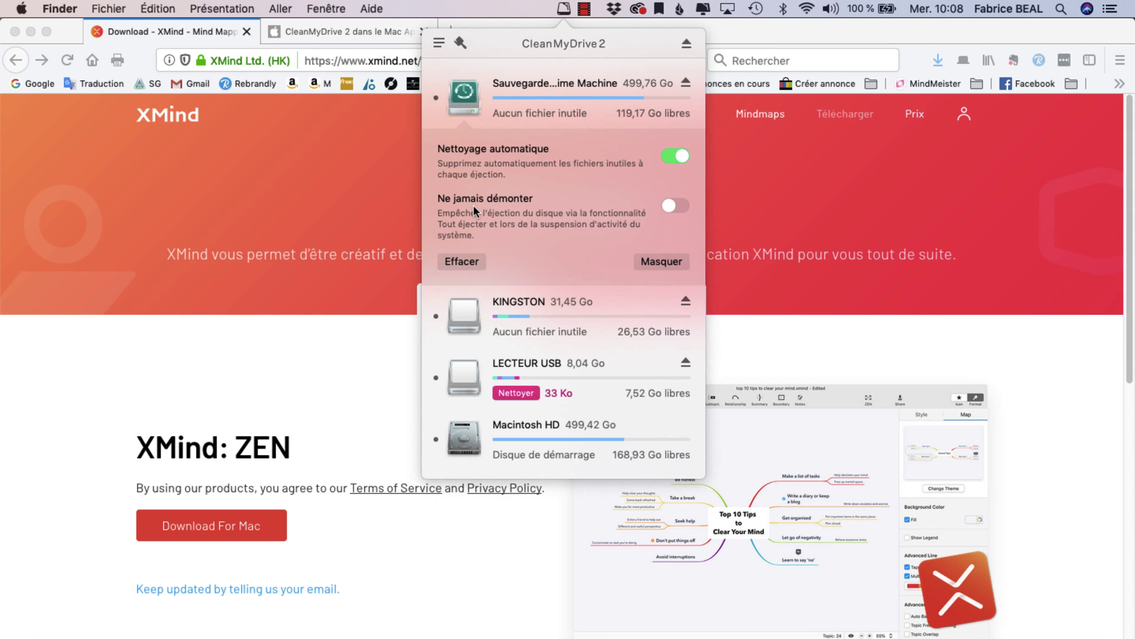
left_click(680, 206)
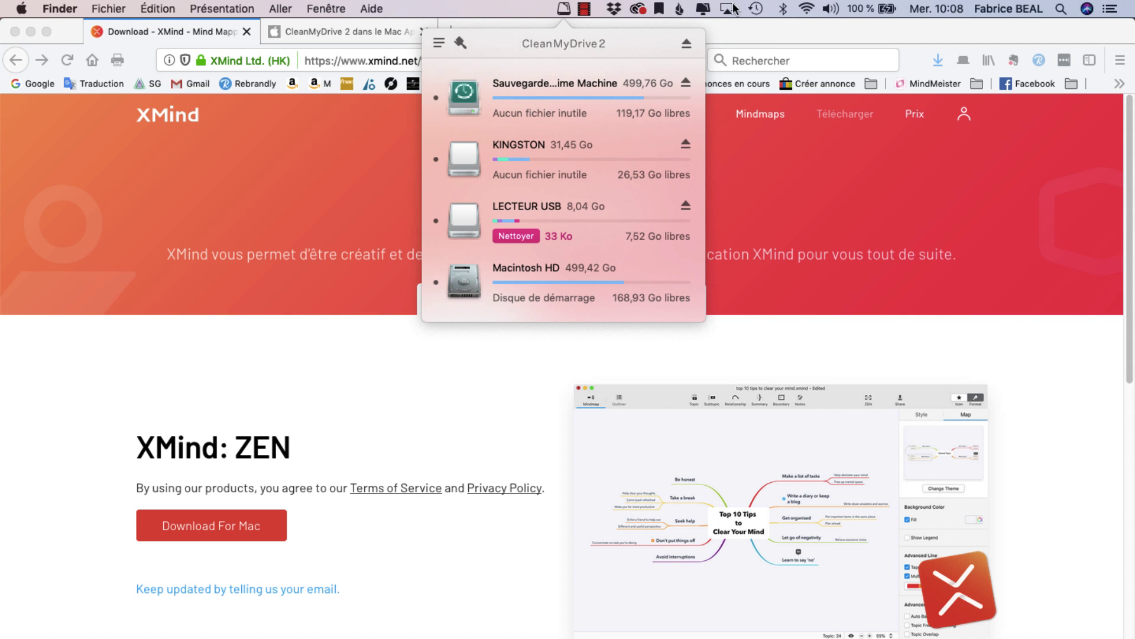
left_click(688, 42)
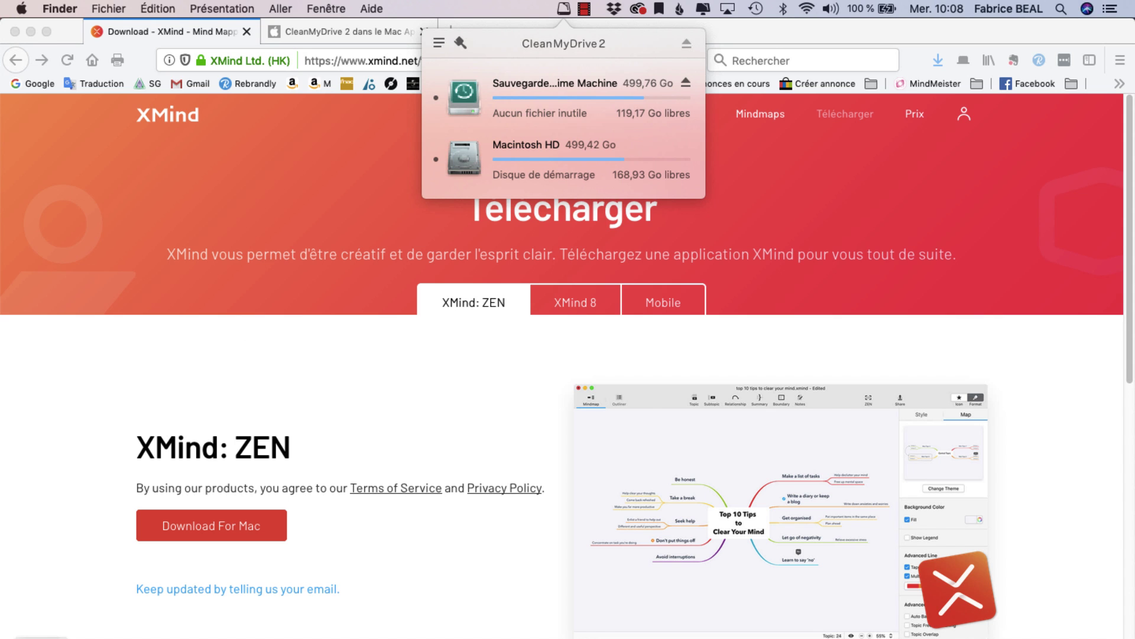
Step: Check a new Finder window's locations for mounted drives, viewing Sauvegarde Time Machine and Disque distant
key("Escape")
key("super+n")
scroll(272, 464, "down", 10)
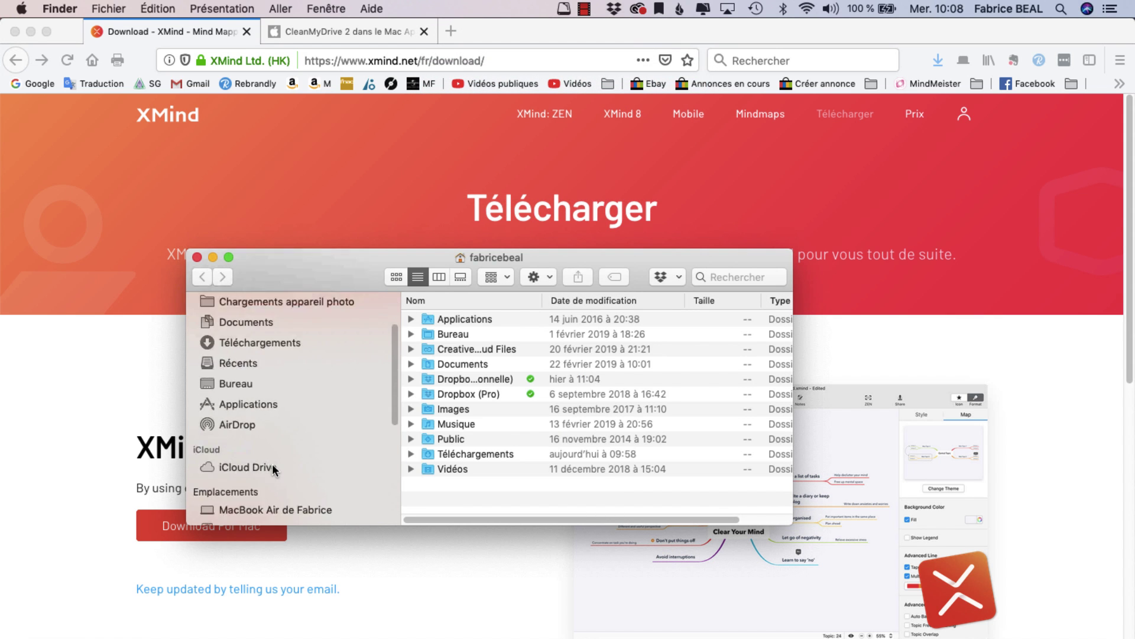
scroll(272, 464, "up", 6)
scroll(274, 460, "down", 4)
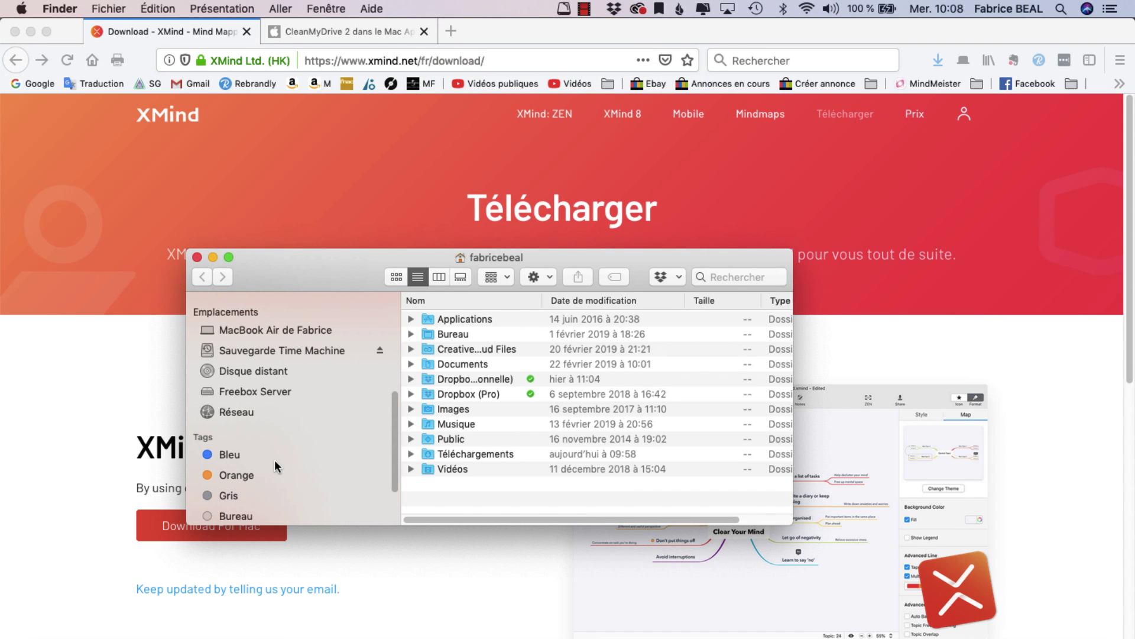
left_click(296, 350)
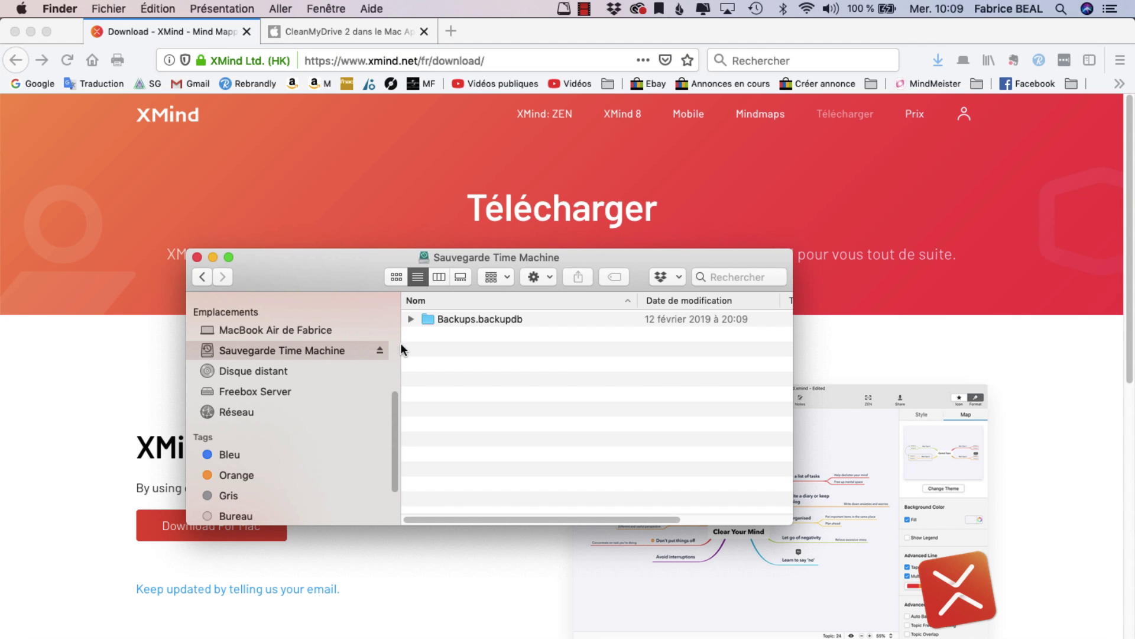
left_click(274, 371)
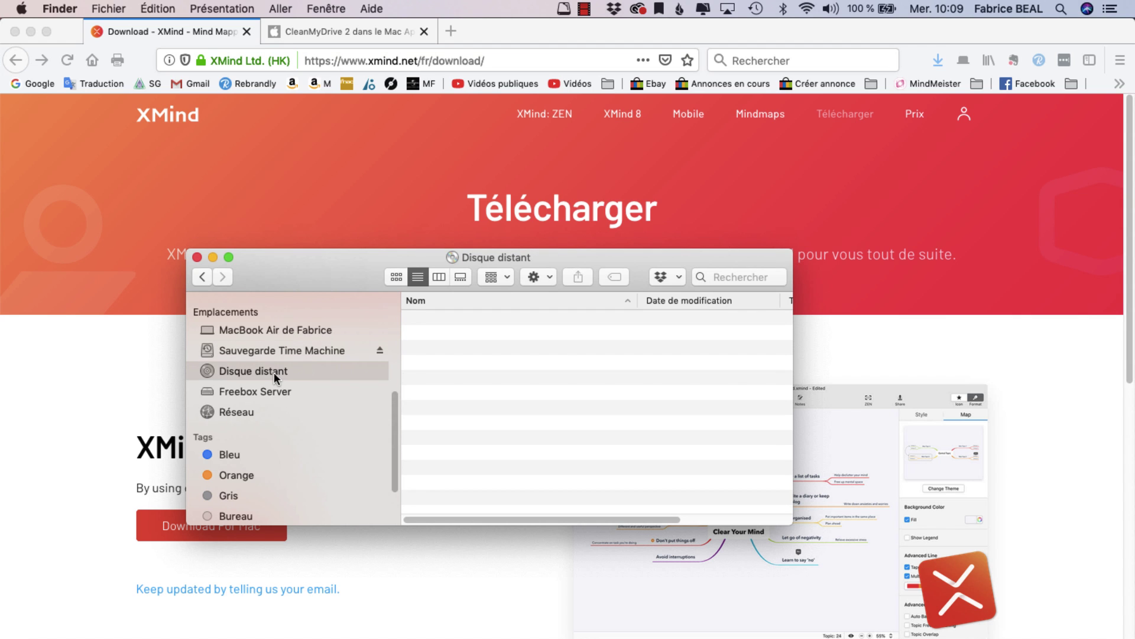
scroll(272, 371, "up", 3)
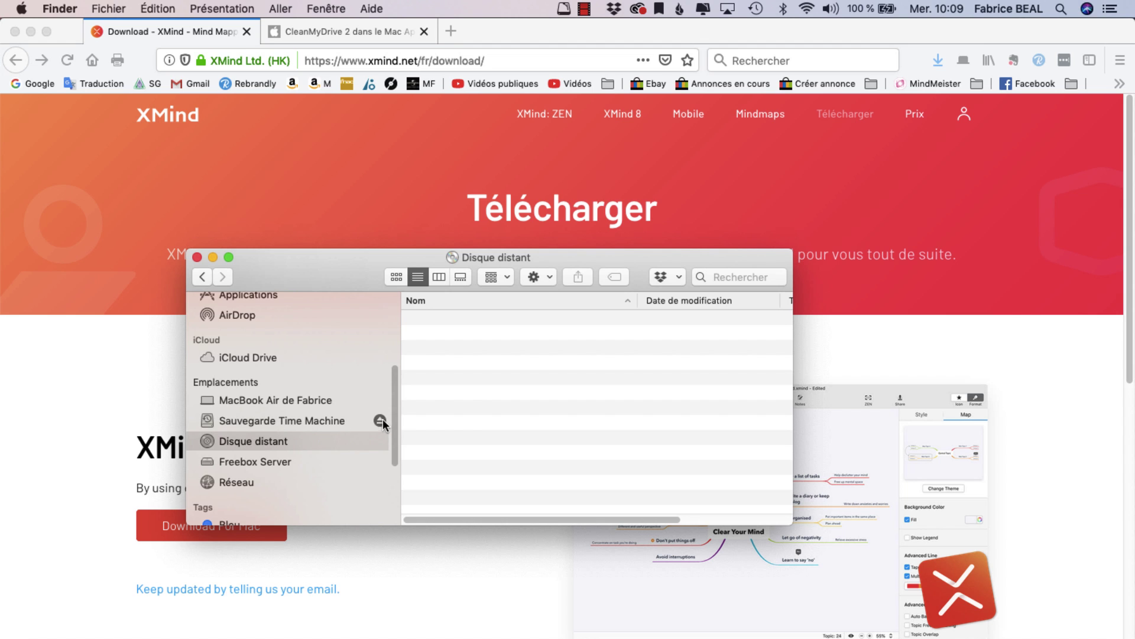
scroll(358, 431, "up", 5)
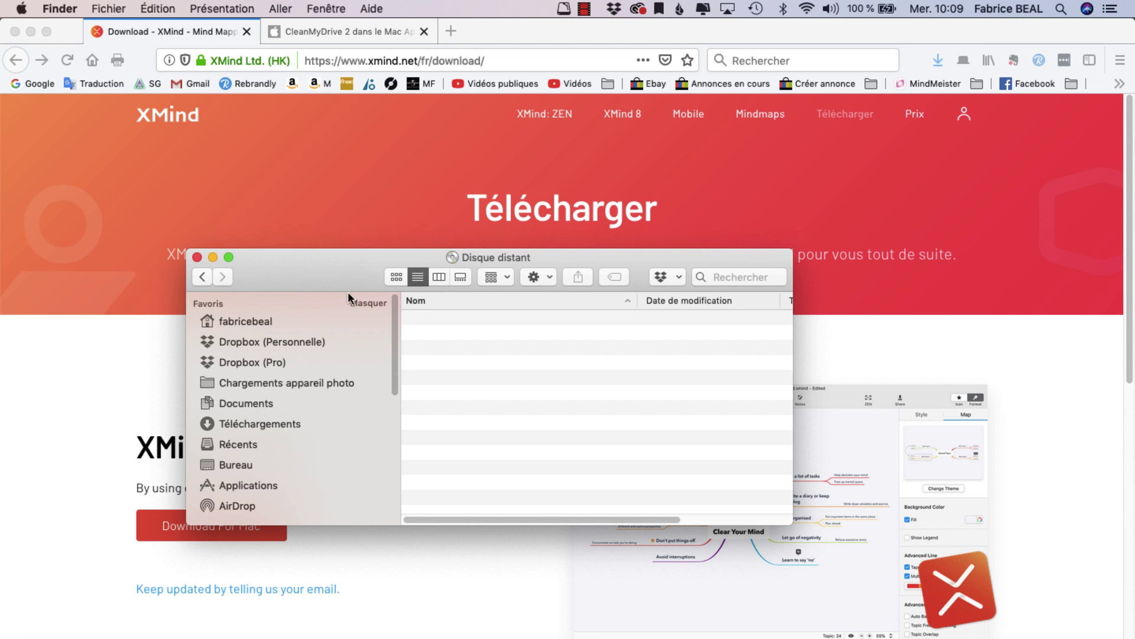
scroll(284, 443, "down", 5)
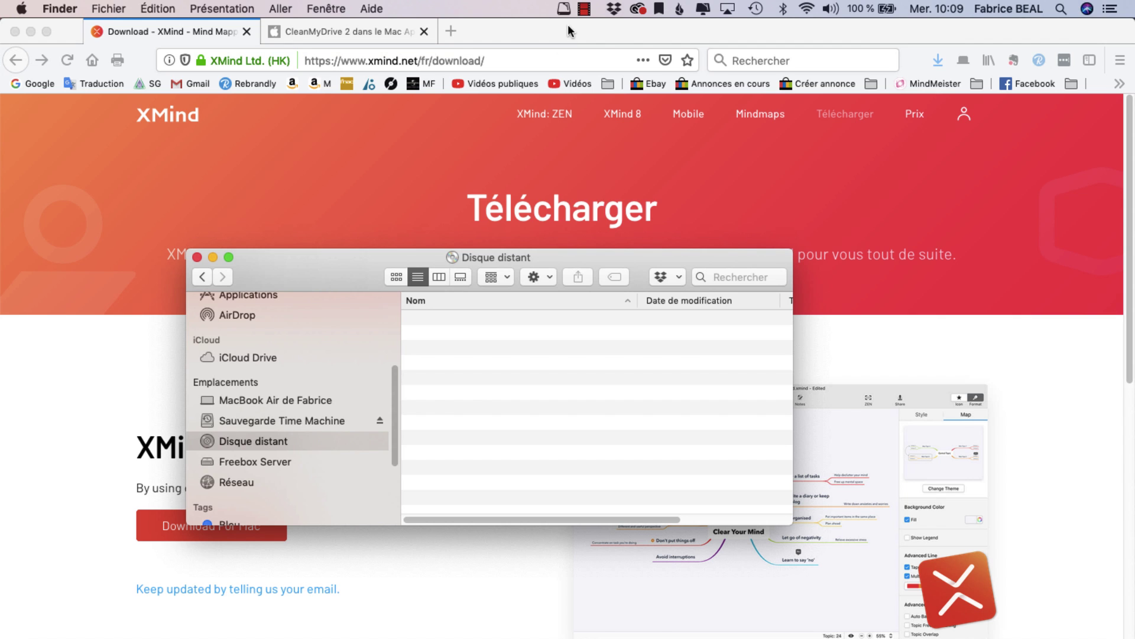
Step: Close the Finder window and switch to the CleanMyDrive 2 Mac App Store page in Firefox
left_click(197, 257)
left_click(349, 32)
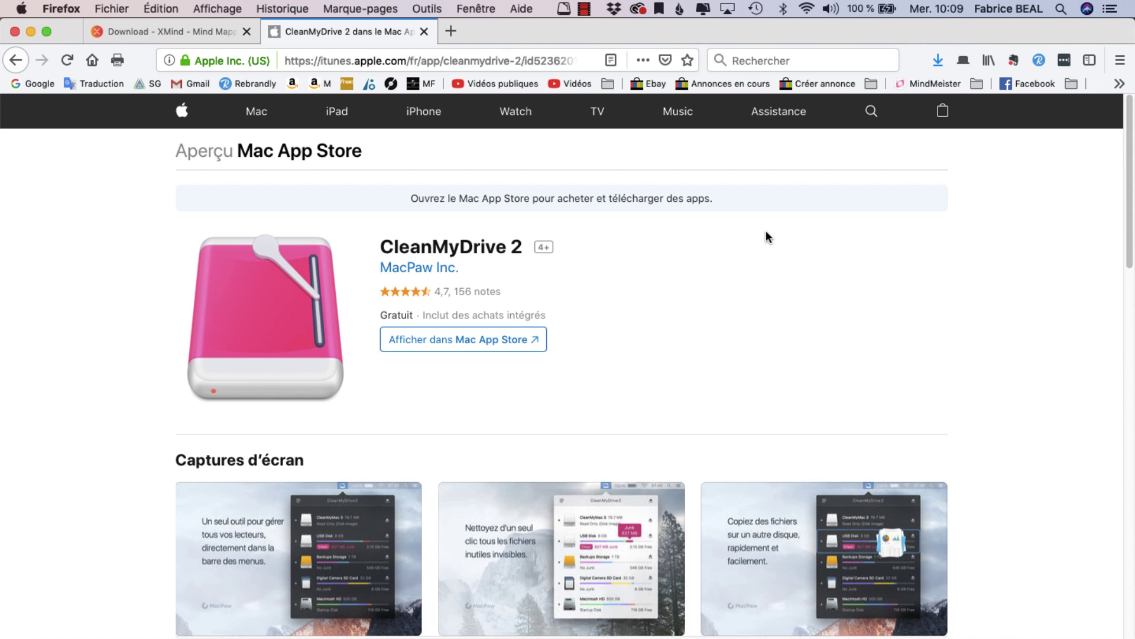